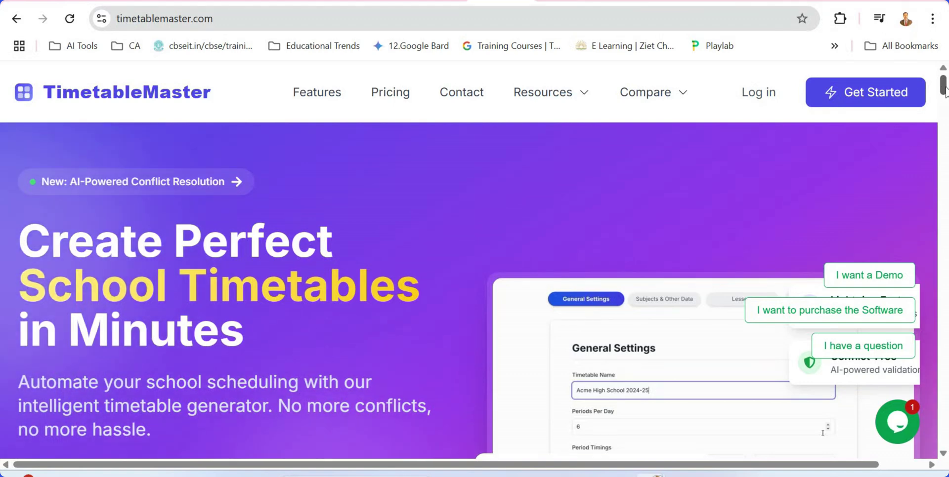
- Browse the TimetableMaster landing page, then sign up using a Google account
left_click_drag(944, 90, 945, 94)
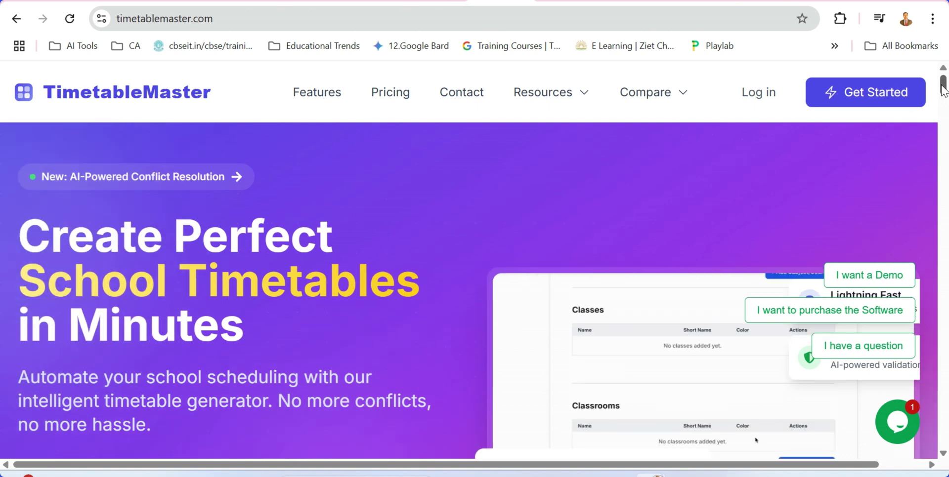
left_click_drag(943, 88, 945, 146)
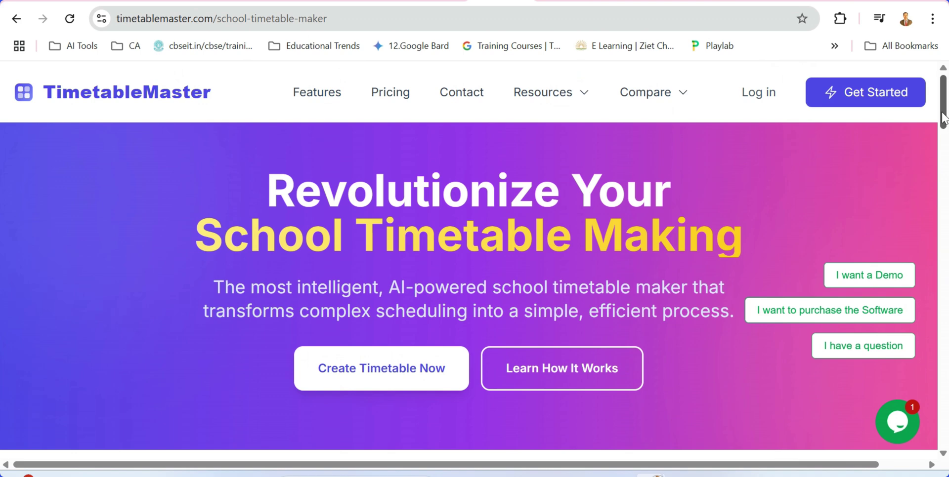
left_click_drag(944, 118, 946, 358)
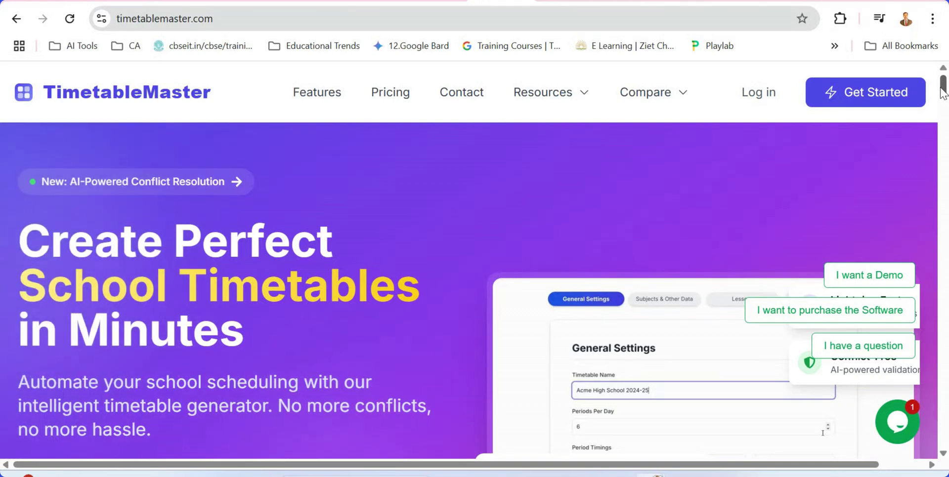
left_click_drag(944, 85, 946, 95)
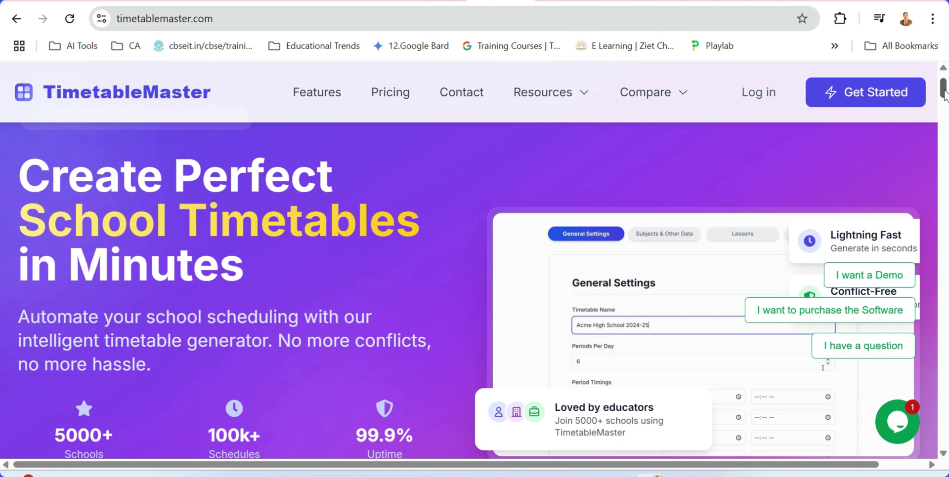
left_click_drag(945, 95, 945, 106)
scroll(826, 435, "up", 10)
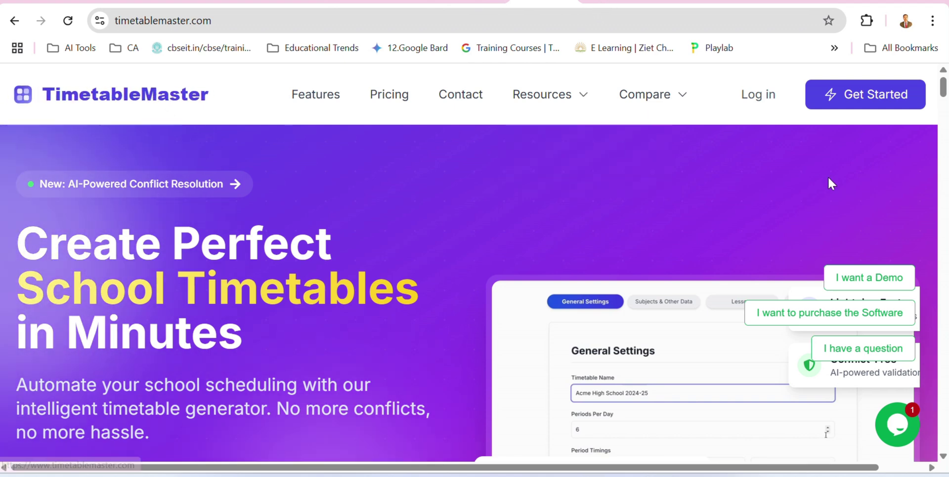
left_click(871, 103)
left_click(701, 163)
left_click(578, 352)
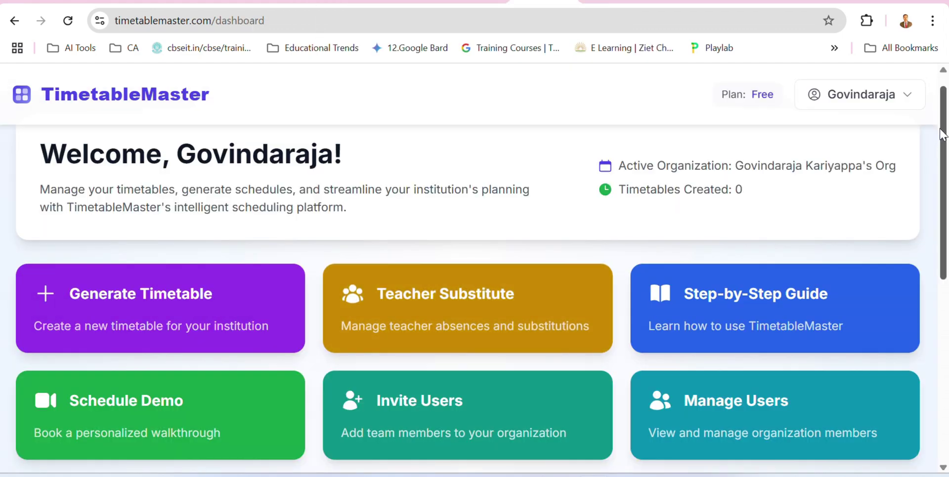
- View the account profile from the account menu
scroll(944, 123, "down", 2)
scroll(944, 124, "up", 3)
left_click(909, 94)
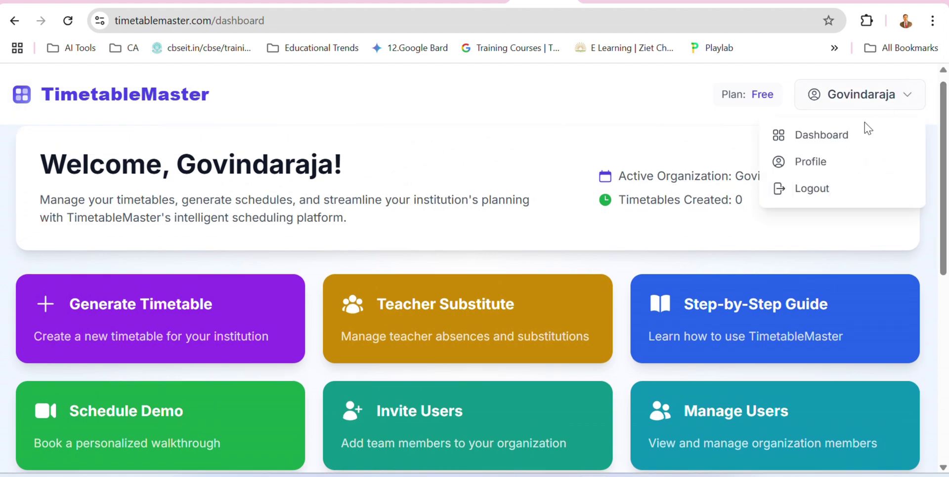
left_click(807, 168)
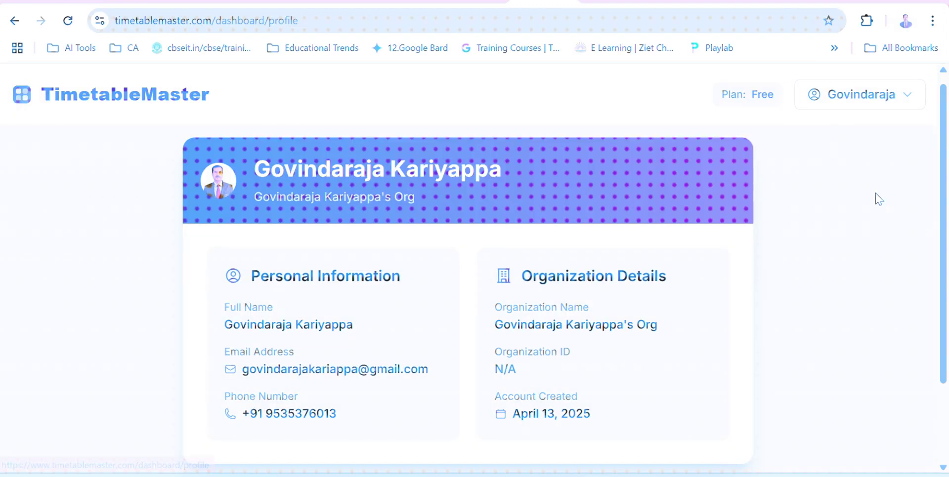
left_click_drag(943, 153, 945, 168)
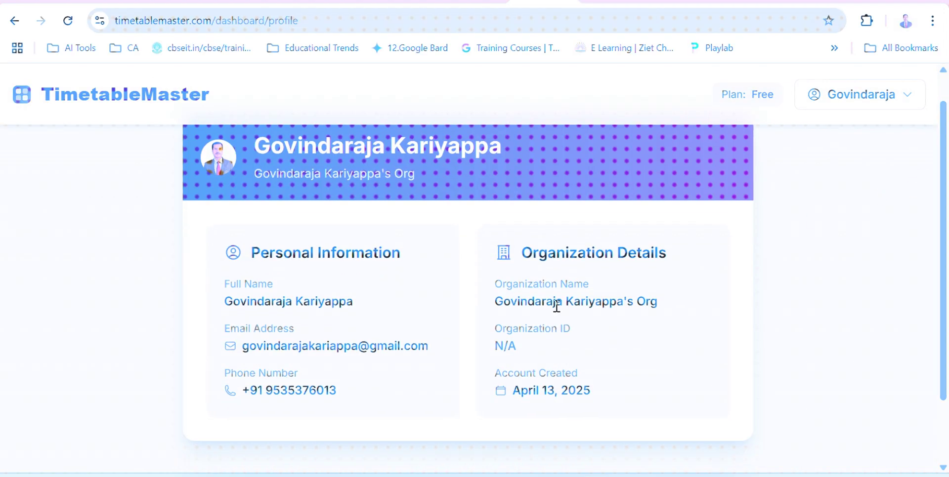
- Return to the dashboard and start the first timetable, Academic Year 2025-26
left_click(909, 94)
left_click(814, 140)
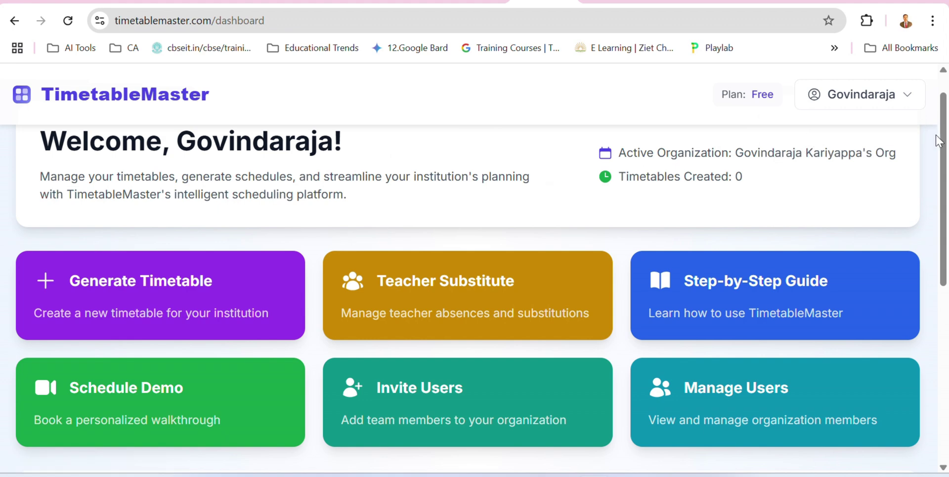
scroll(474, 392, "down", 6)
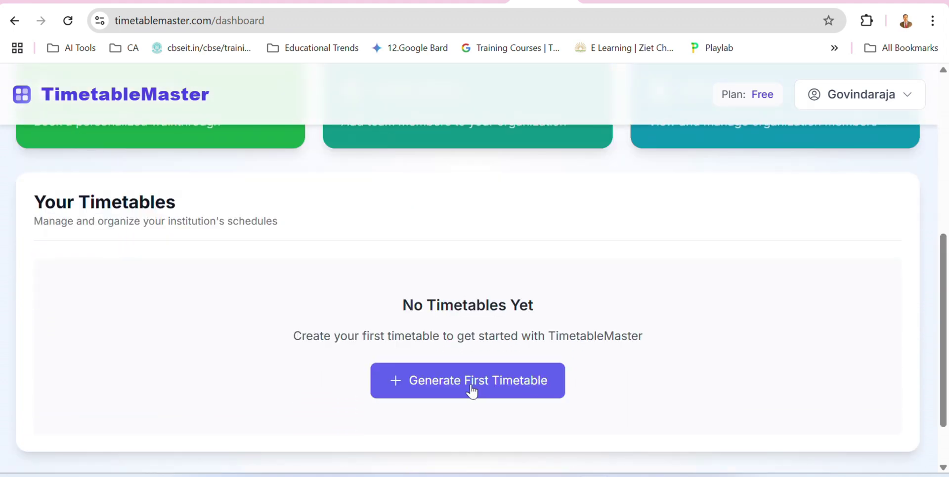
left_click(472, 390)
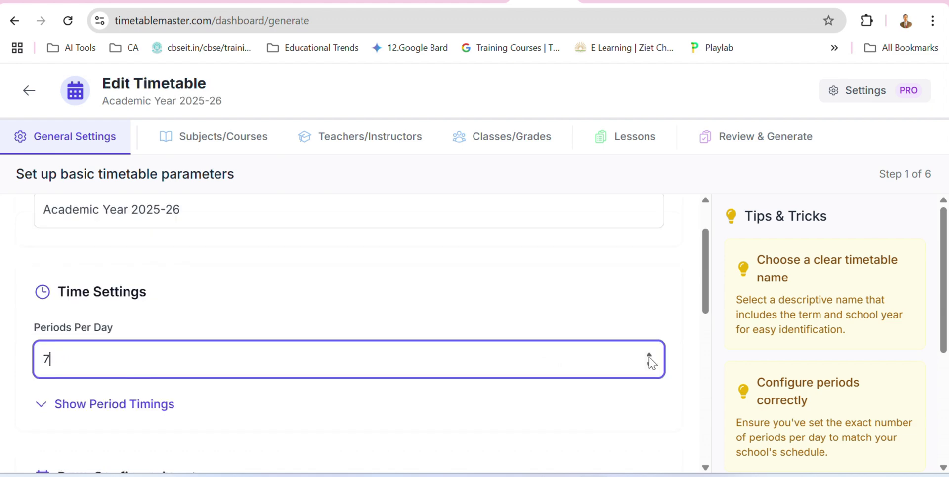
- Set 8 periods per day and untick Saturday as a school day
left_click(653, 312)
mouse_move(709, 283)
left_mouse_down()
mouse_move(709, 361)
mouse_move(687, 370)
left_mouse_up()
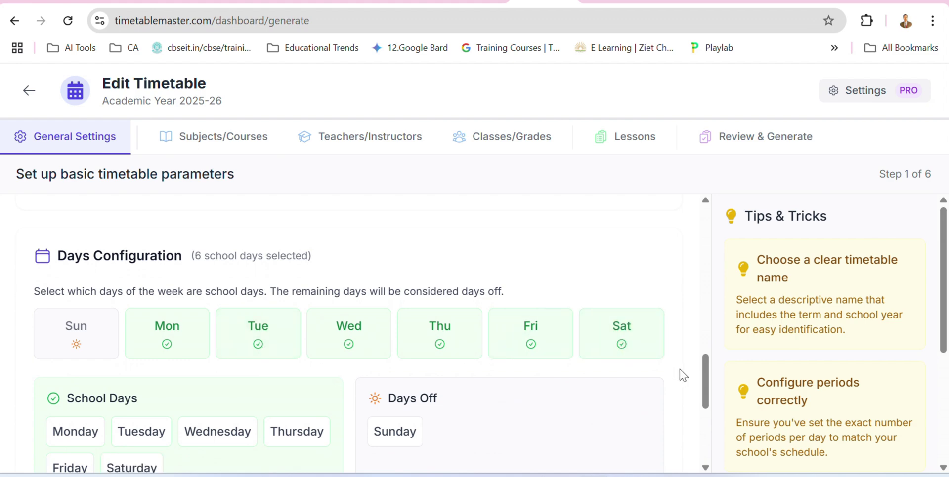
mouse_move(710, 384)
left_mouse_down()
mouse_move(706, 273)
mouse_move(712, 299)
left_mouse_up()
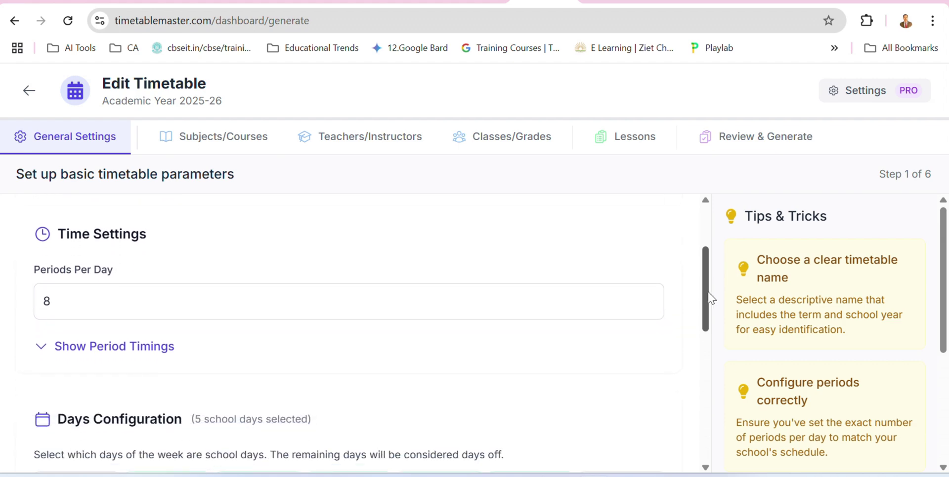
- Show period timings and set Period 1 to start at 08:30
left_click(42, 352)
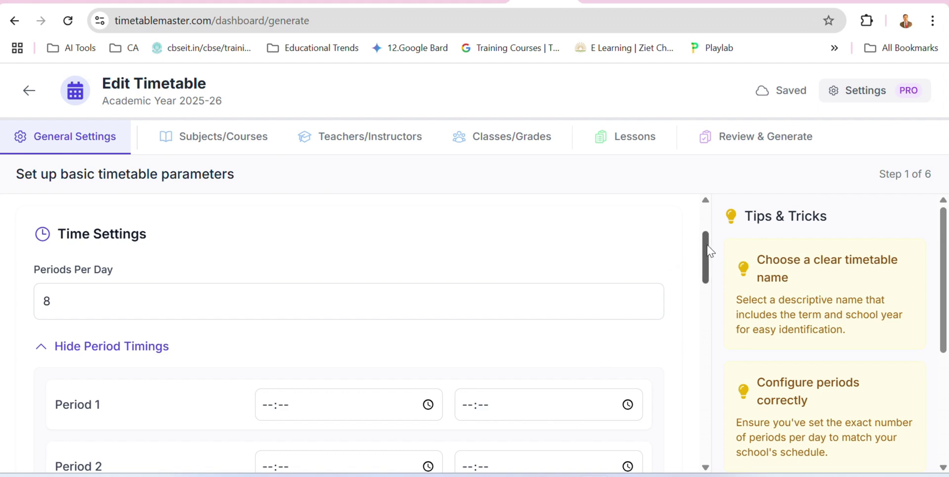
scroll(497, 355, "down", 1)
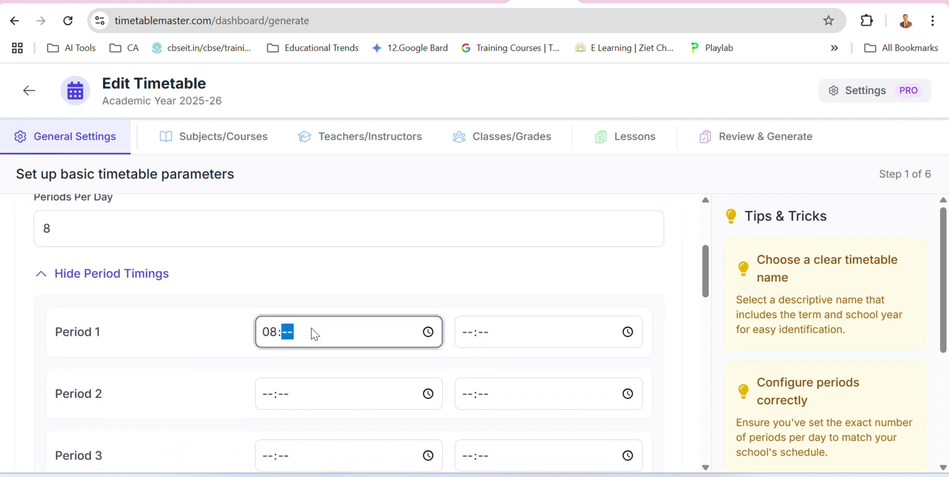
type("03")
left_click_drag(707, 277, 713, 327)
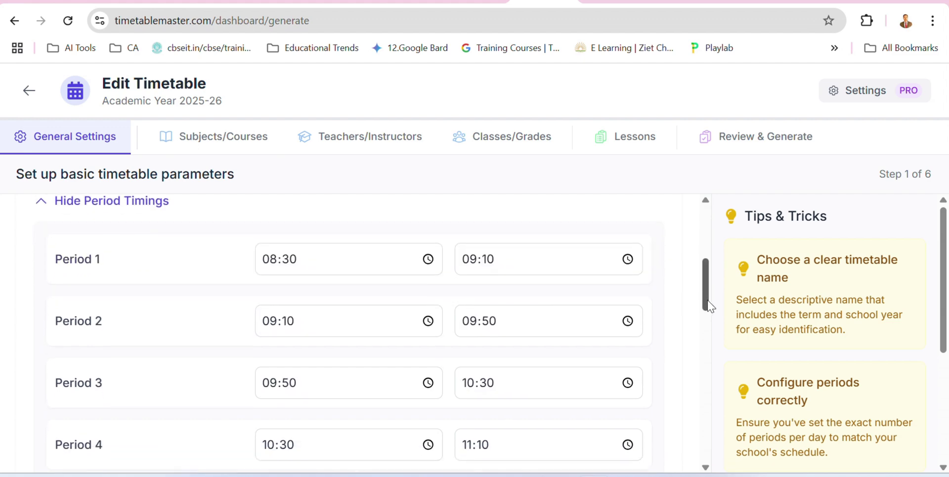
scroll(602, 345, "down", 4)
scroll(602, 345, "down", 4)
mouse_move(709, 403)
left_mouse_down()
mouse_move(711, 441)
mouse_move(721, 229)
left_mouse_up()
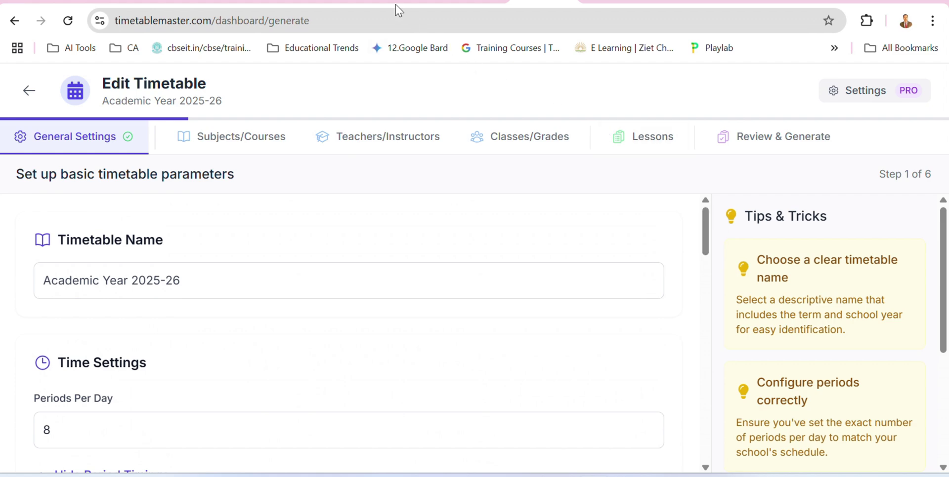
- Set Break 1 from 10:30 to 10:50 and advance to Step 2, Subjects/Courses
left_click(706, 391)
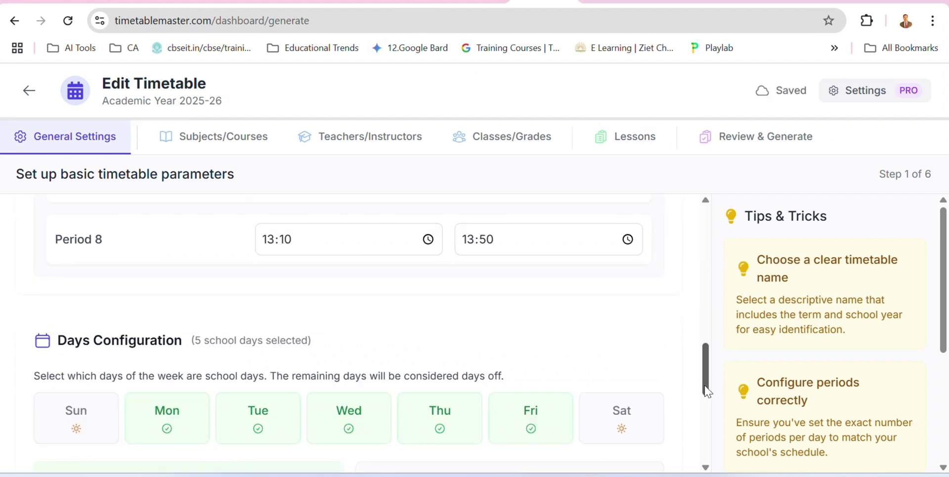
mouse_move(707, 392)
left_mouse_down()
mouse_move(712, 456)
mouse_move(702, 269)
mouse_move(710, 399)
left_mouse_up()
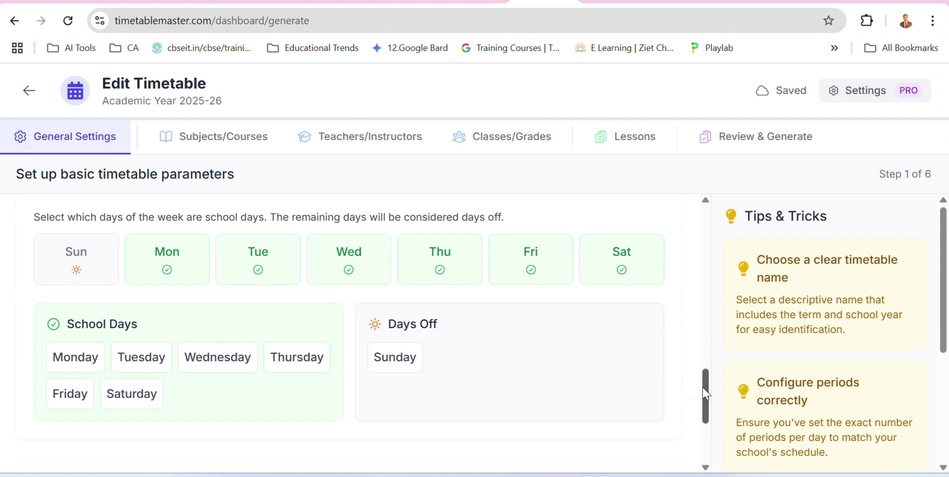
left_click_drag(706, 394, 710, 421)
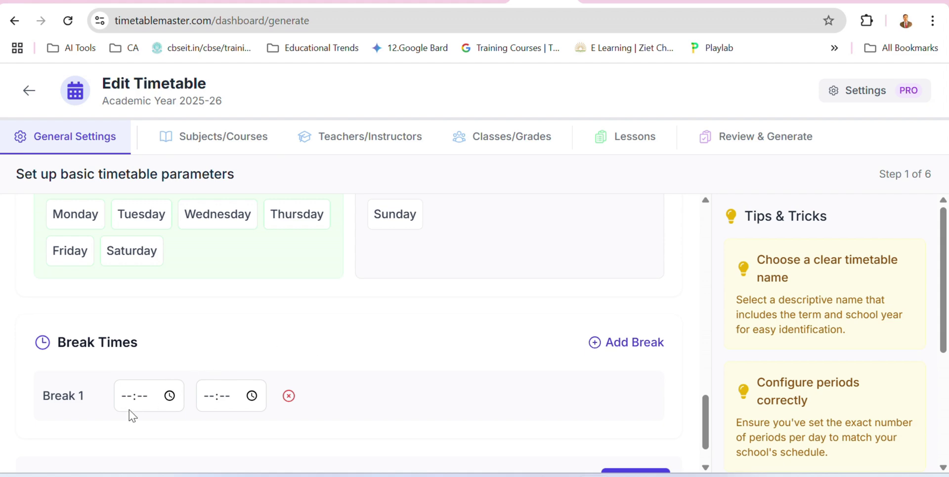
left_click(125, 407)
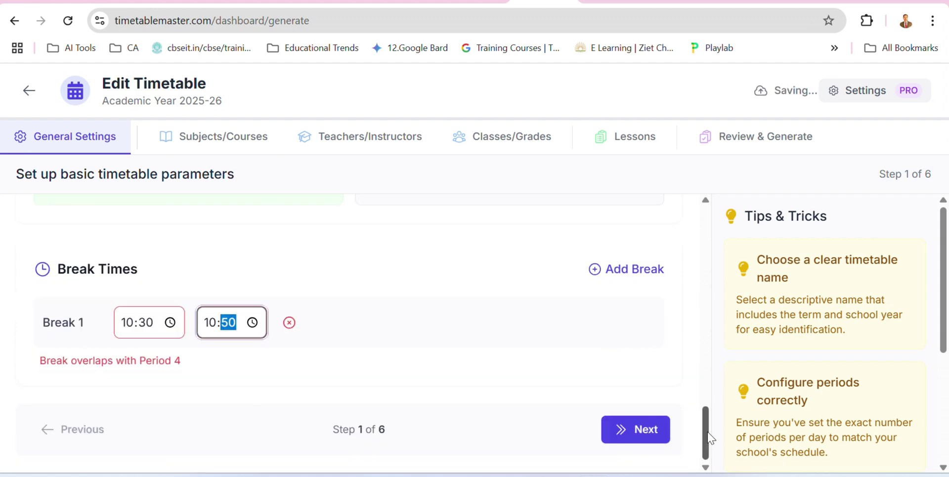
left_click(519, 376)
left_click(636, 442)
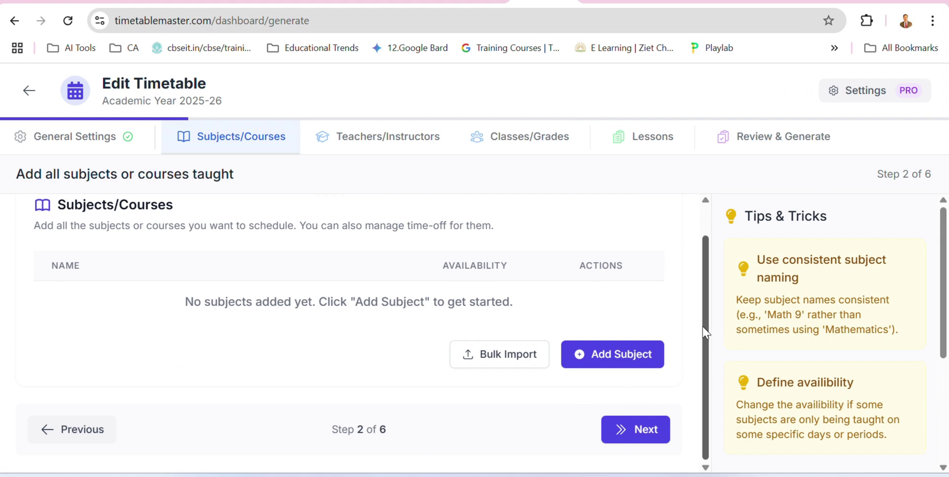
- Revisit the general settings, then return to the Subjects/Courses step
left_click_drag(706, 332, 704, 304)
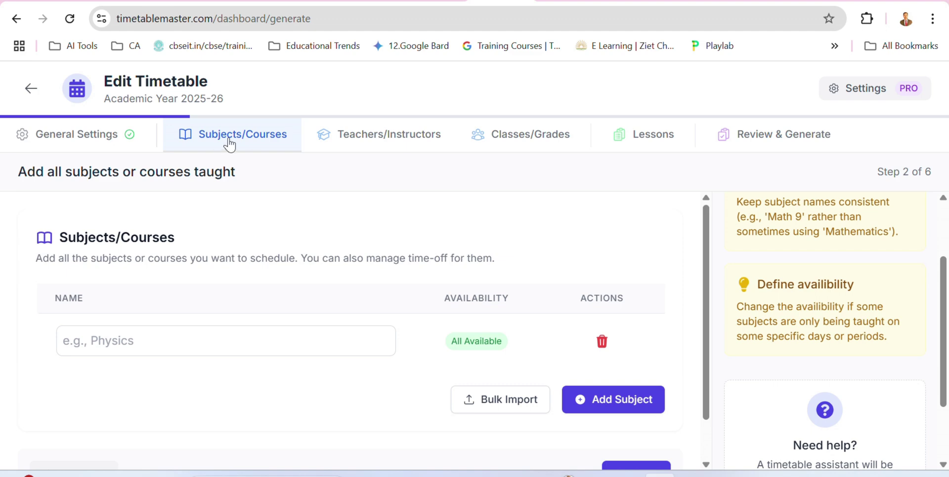
left_click(89, 141)
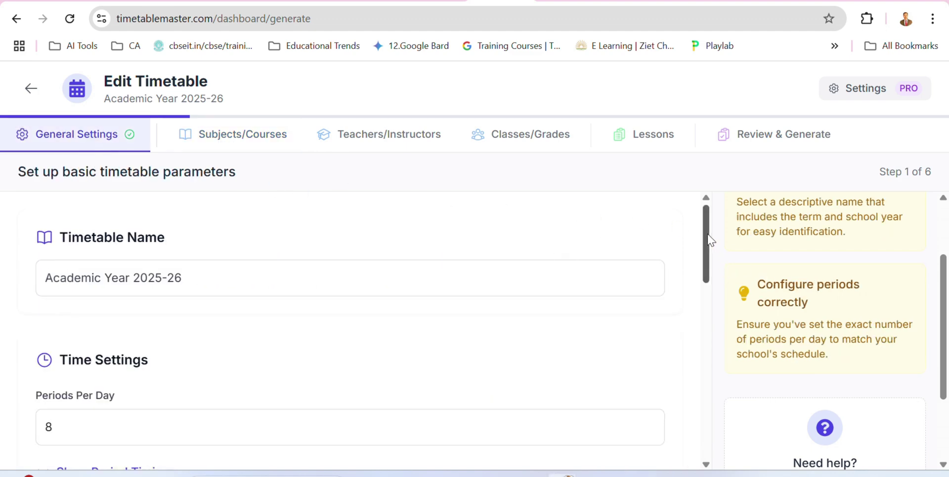
left_click_drag(707, 249, 736, 451)
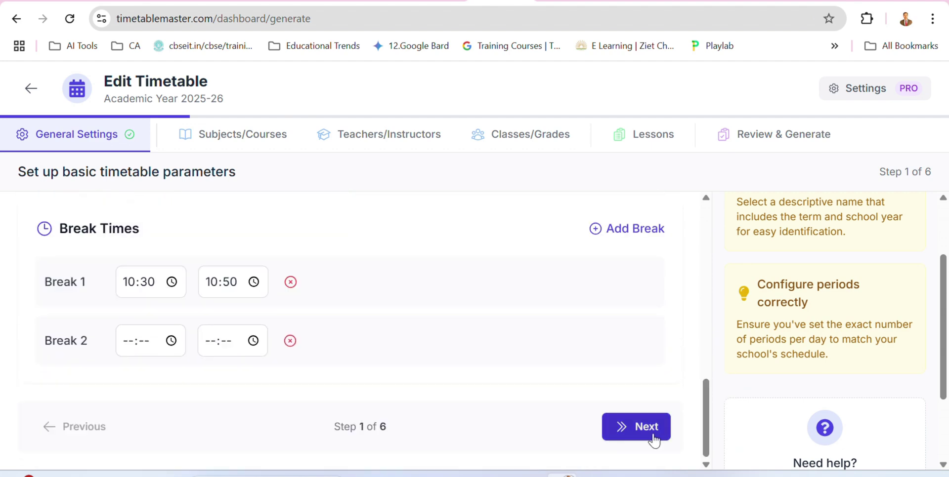
left_click(643, 431)
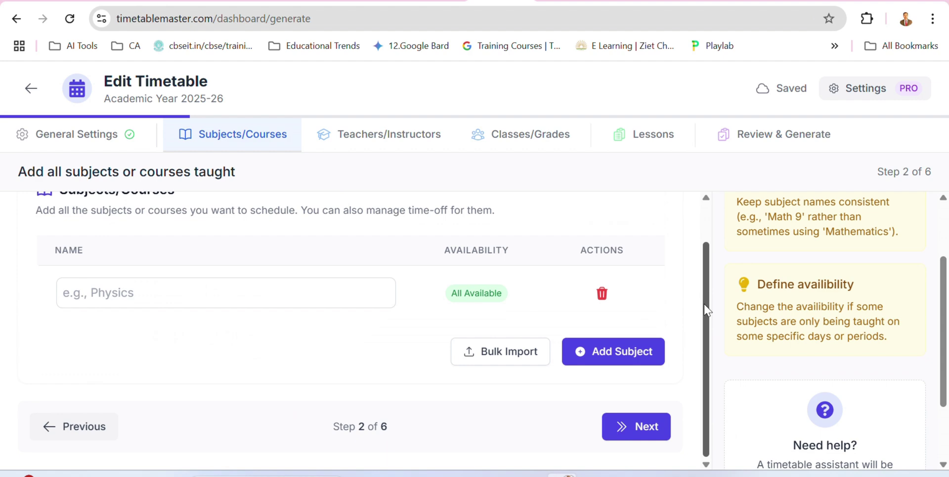
- Add trial subject rows named Physics and Che
left_click(613, 352)
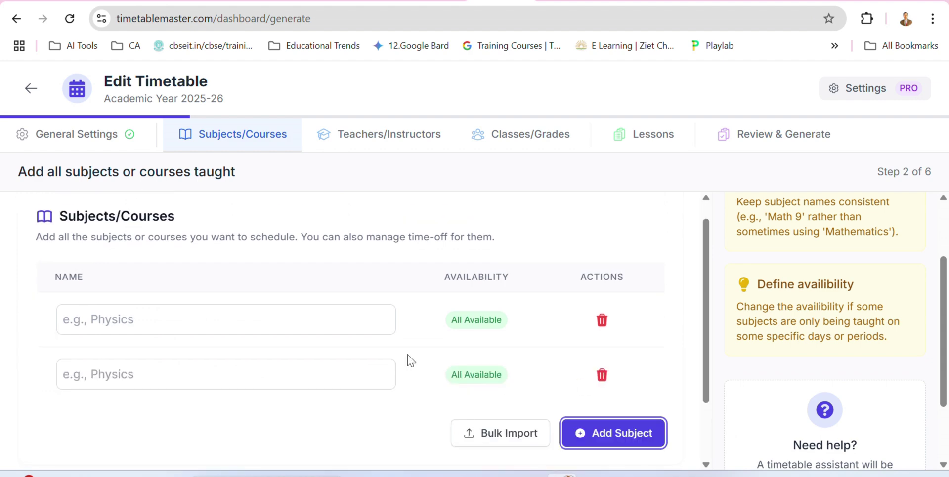
left_click(289, 322)
type("Physics")
key("Tab")
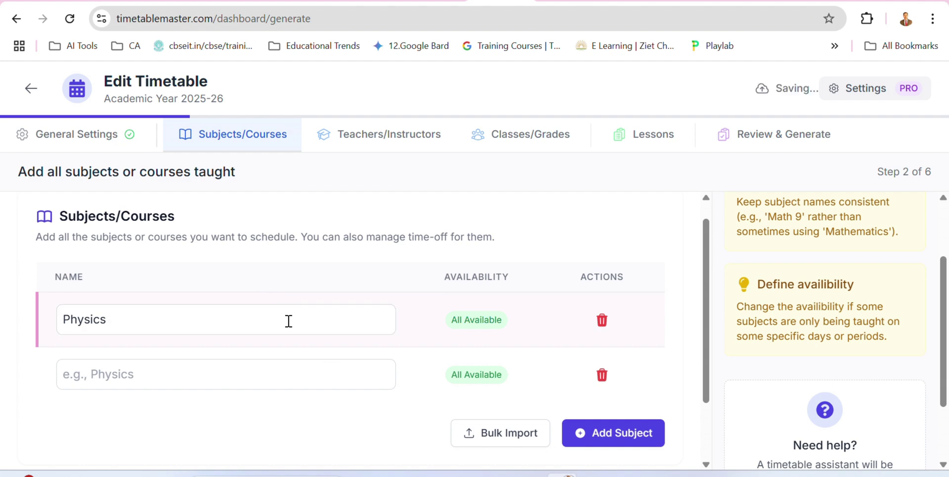
key("Tab")
type("CVH")
key("BackSpace")
key("BackSpace")
type("he")
- Open Bulk Import and copy the thirteen subject names from spreadsheet column A
left_click(503, 380)
left_click(381, 237)
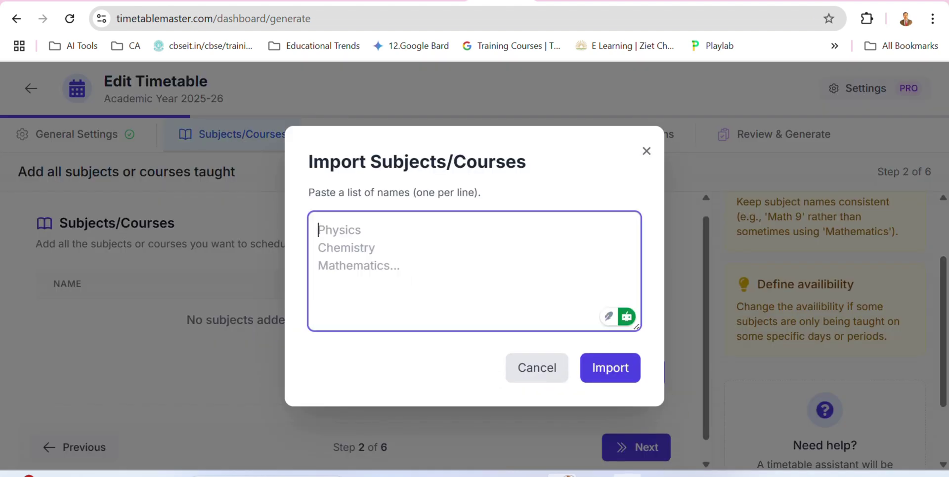
key("alt+Tab")
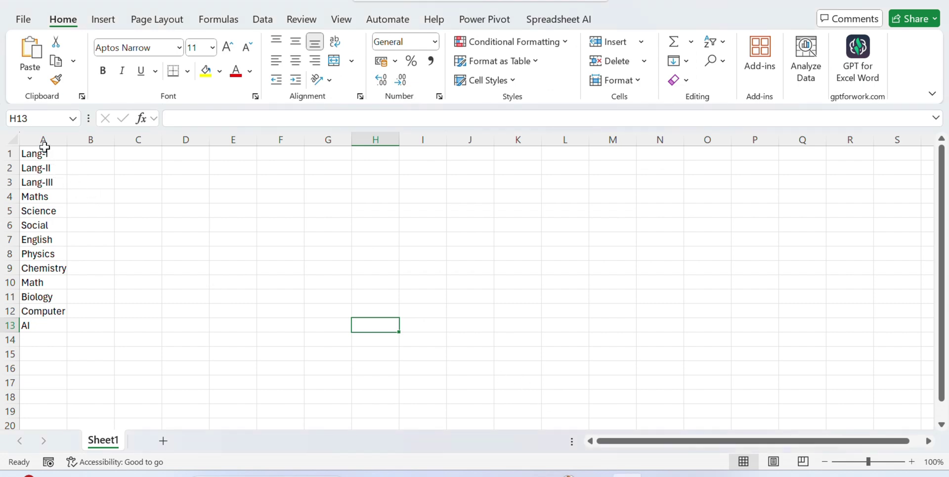
mouse_move(49, 154)
left_mouse_down()
mouse_move(55, 283)
mouse_move(47, 336)
mouse_move(45, 329)
left_mouse_up()
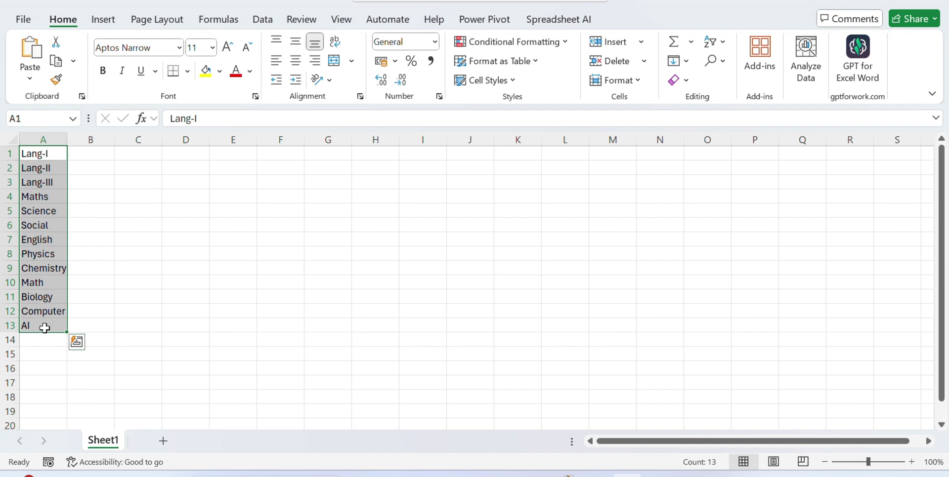
key("ctrl+c")
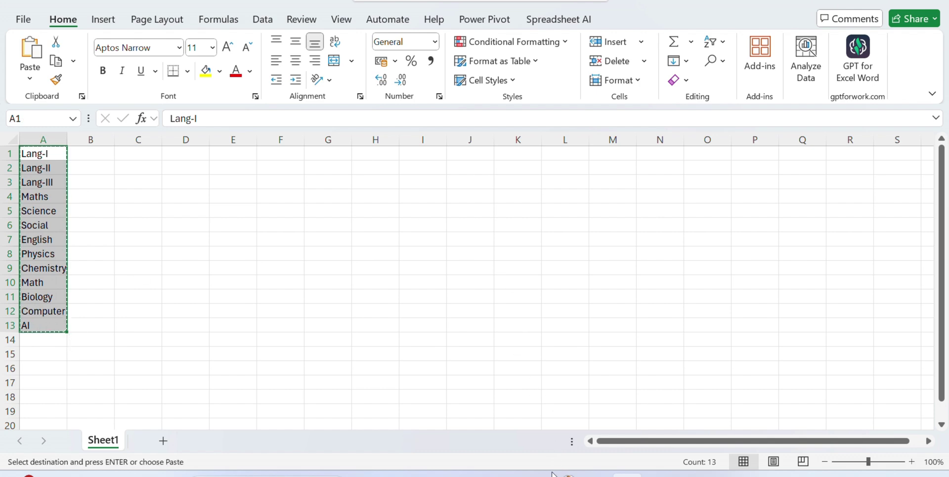
key("alt+Tab")
left_click(476, 318)
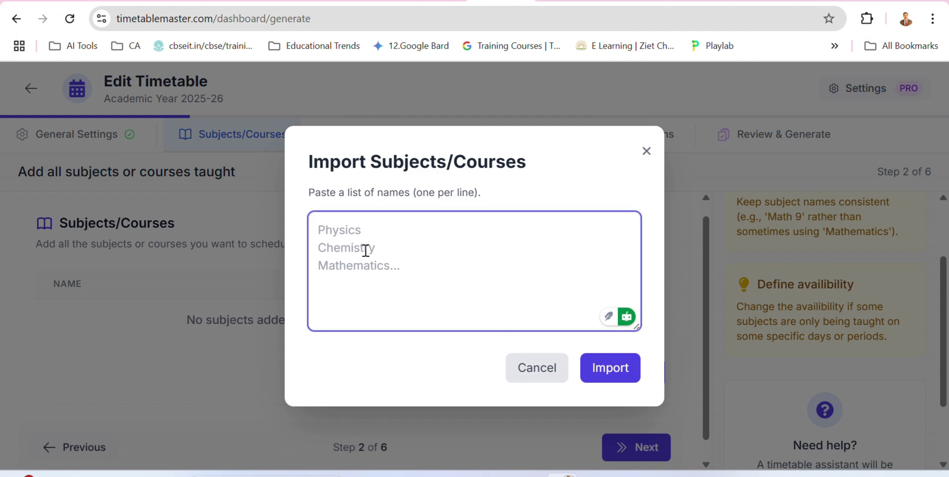
- Paste the Lang-I to AI subject names, drop the trailing blank line, and import
key("ctrl+v")
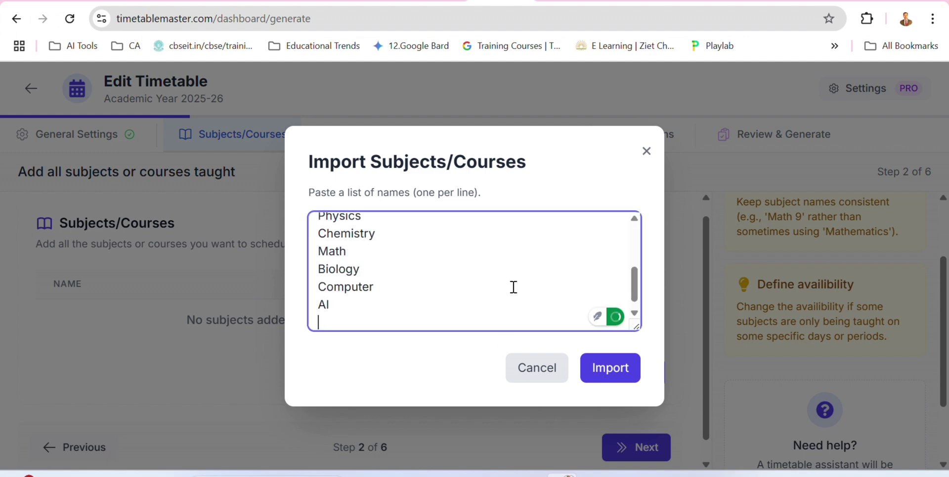
key("BackSpace")
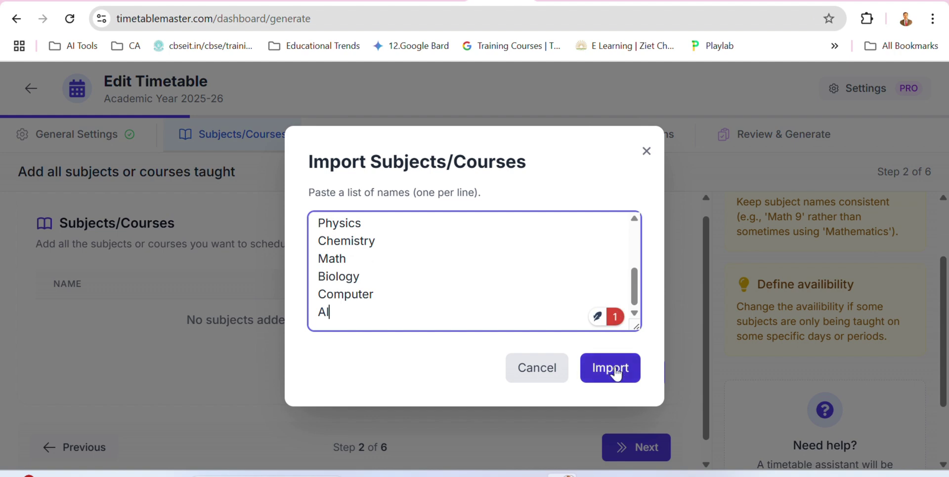
left_click(608, 379)
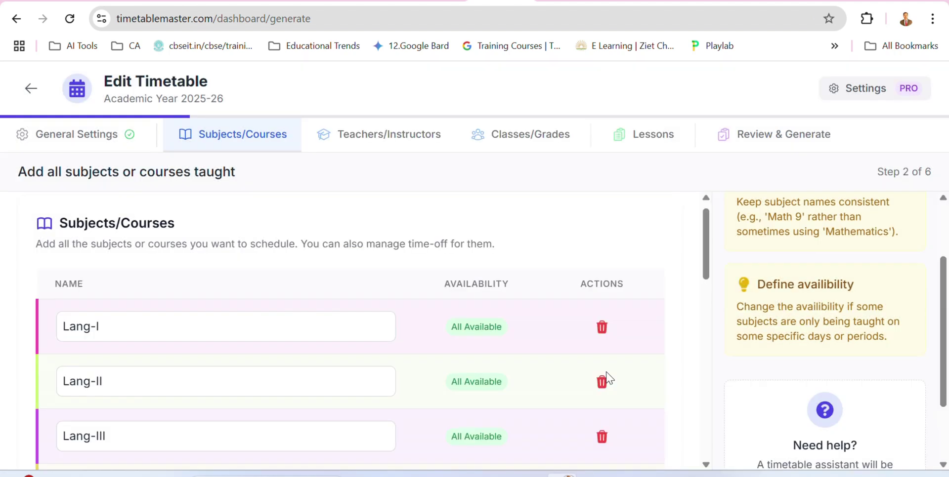
mouse_move(707, 237)
left_mouse_down()
mouse_move(706, 417)
mouse_move(702, 217)
mouse_move(709, 334)
left_mouse_up()
- Toggle English's Monday Period 1 off and back on, then advance to Teachers
left_click(475, 266)
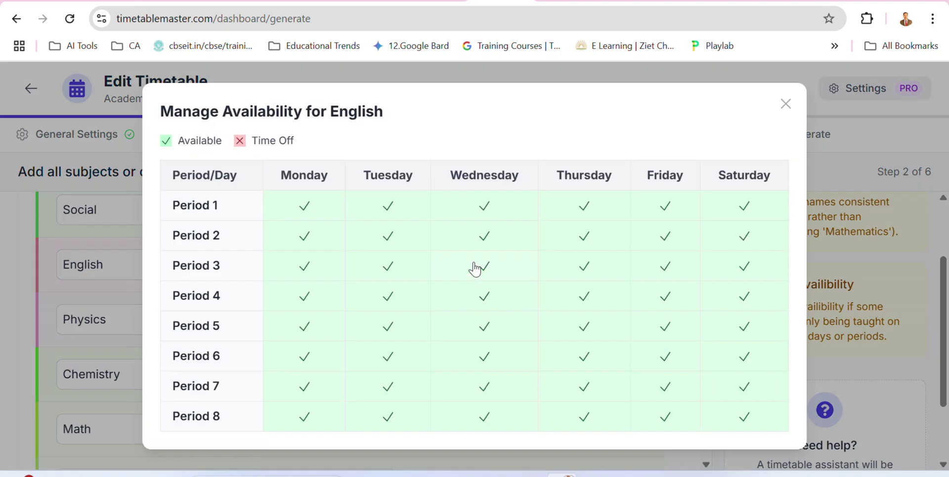
left_click(304, 212)
left_click(786, 106)
left_click(482, 265)
left_click(305, 212)
left_click(785, 104)
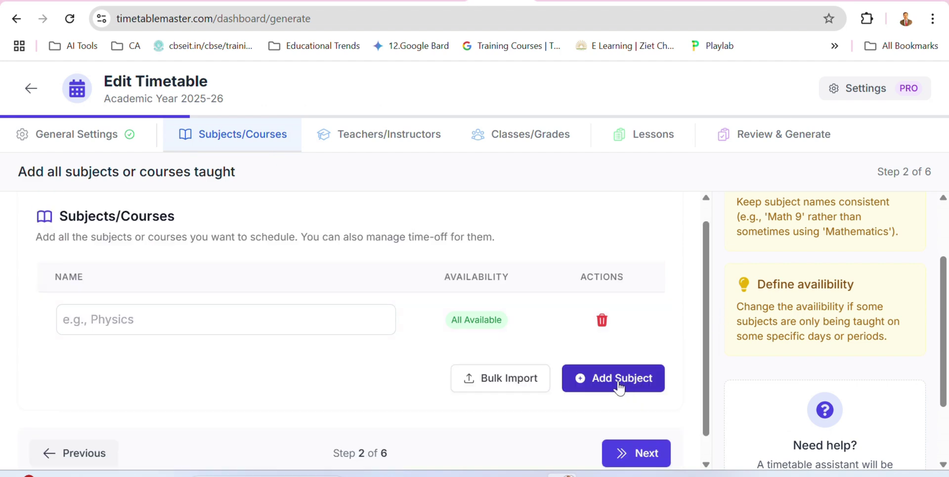
left_click_drag(706, 364, 707, 424)
left_click(638, 434)
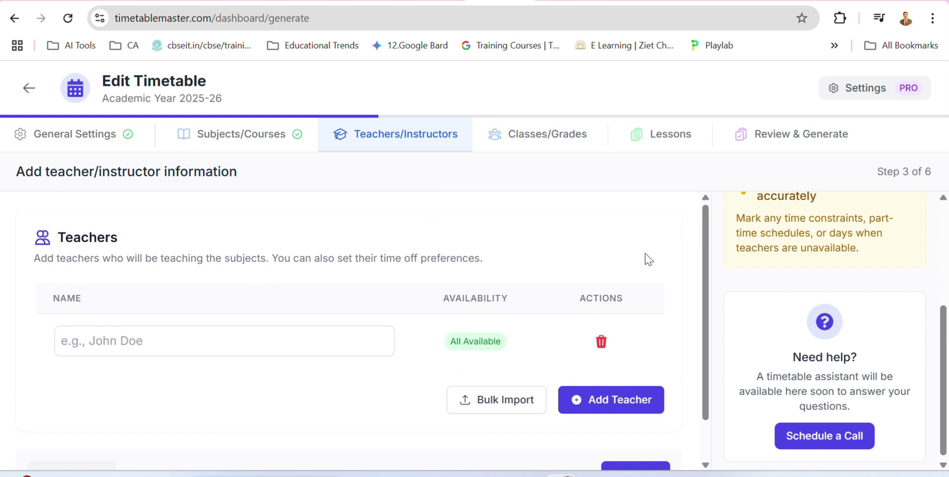
scroll(706, 229, "down", 1)
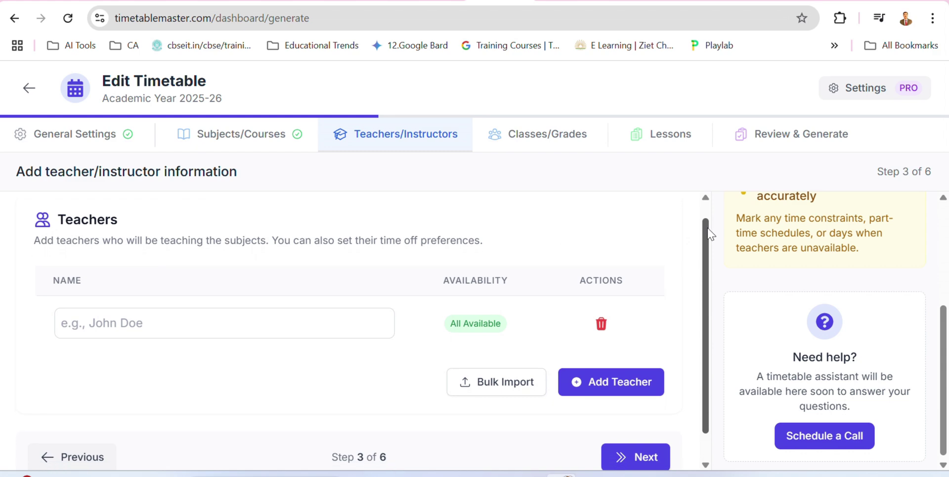
left_click(292, 322)
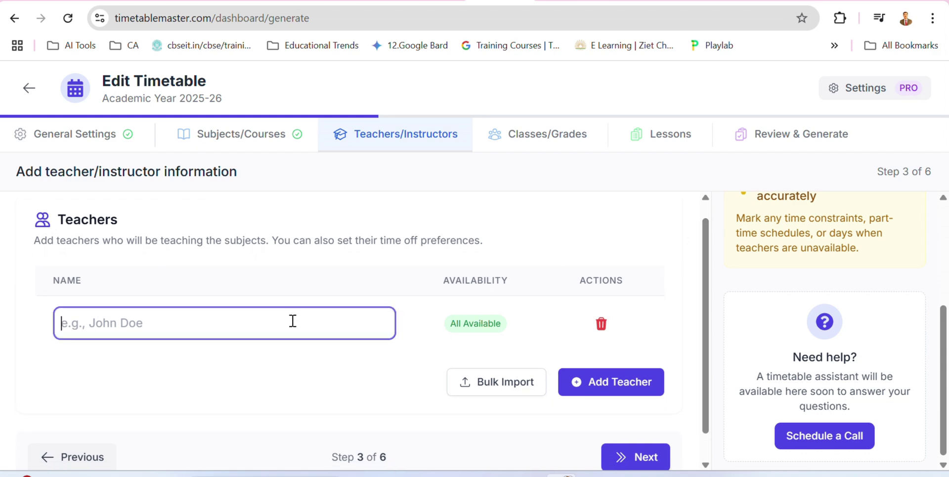
type("Govindaraja K")
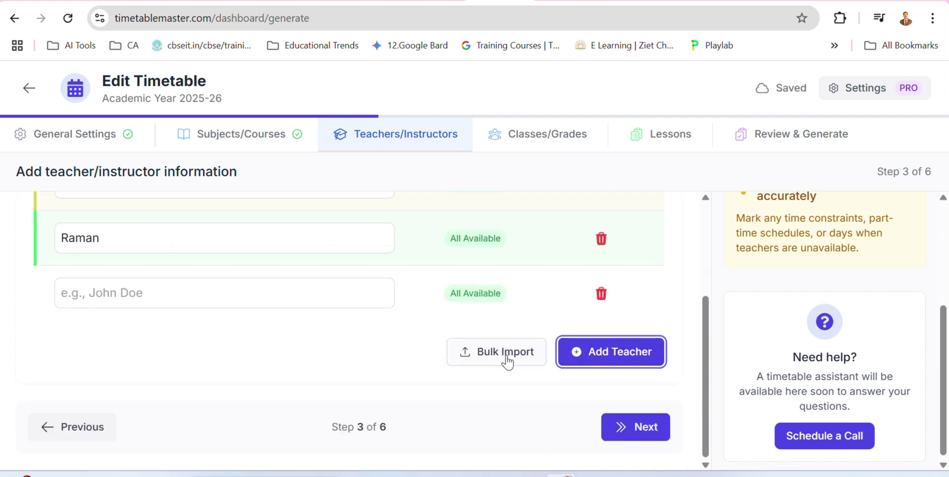
- Bulk-import teacher names copied from spreadsheet column C and delete the empty row
left_click(508, 363)
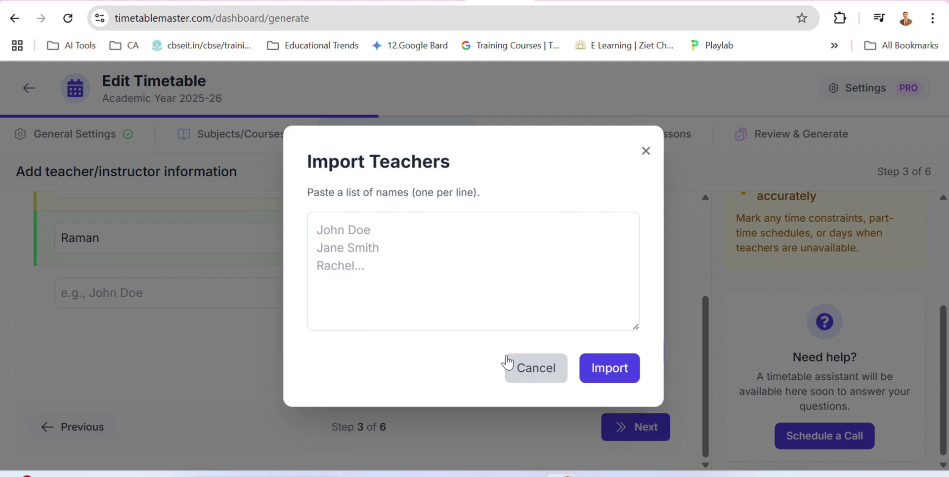
left_click(367, 234)
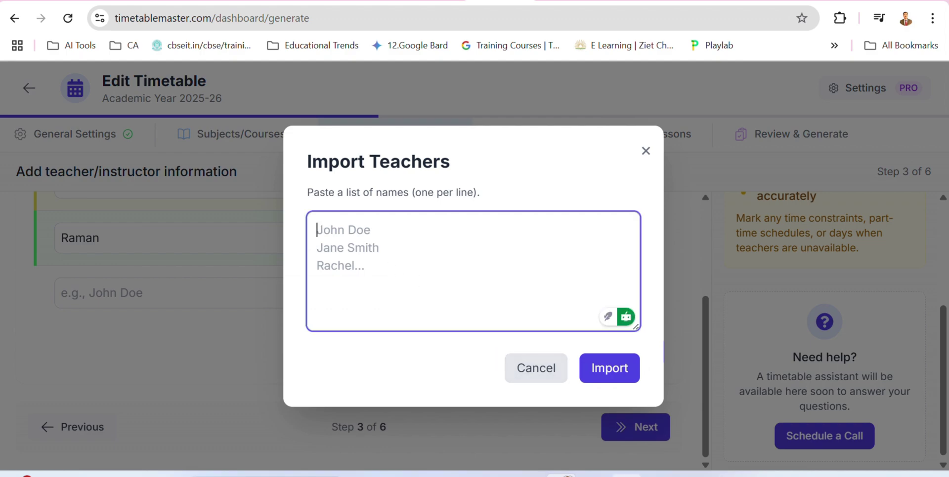
key("alt+Tab")
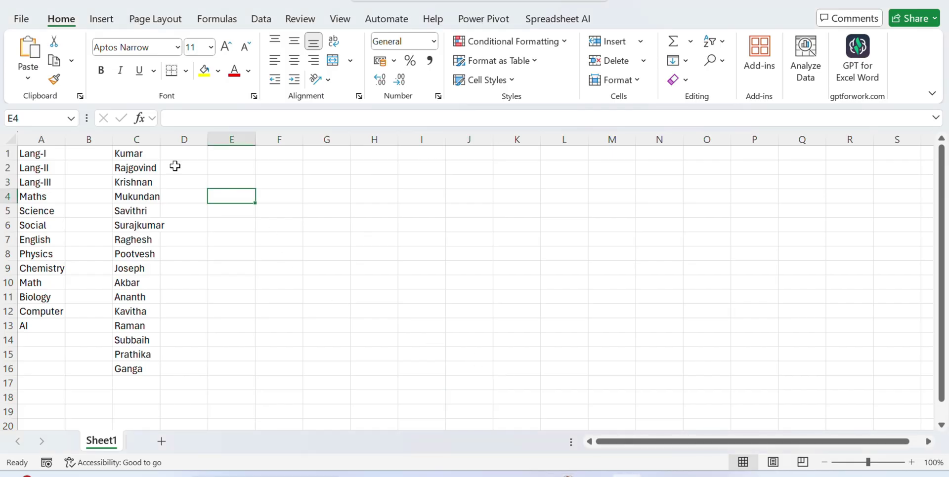
left_click(132, 139)
key("ctrl+c")
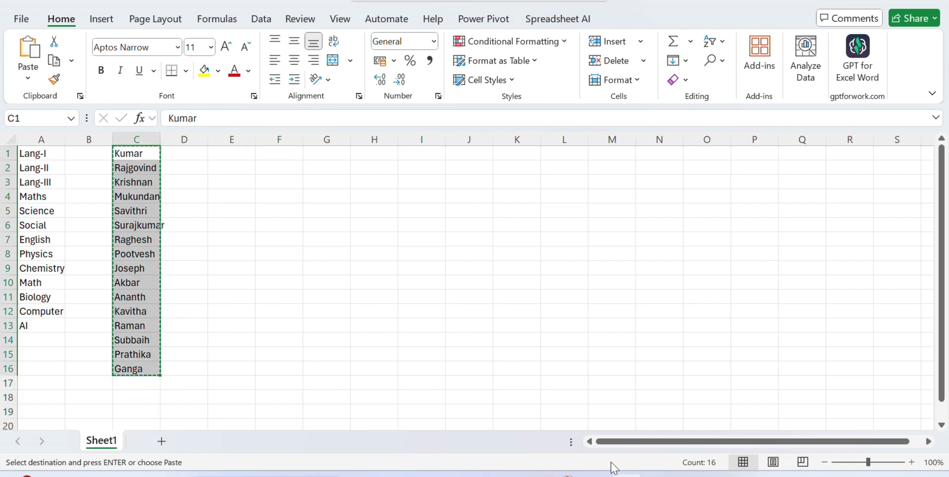
key("alt+Tab")
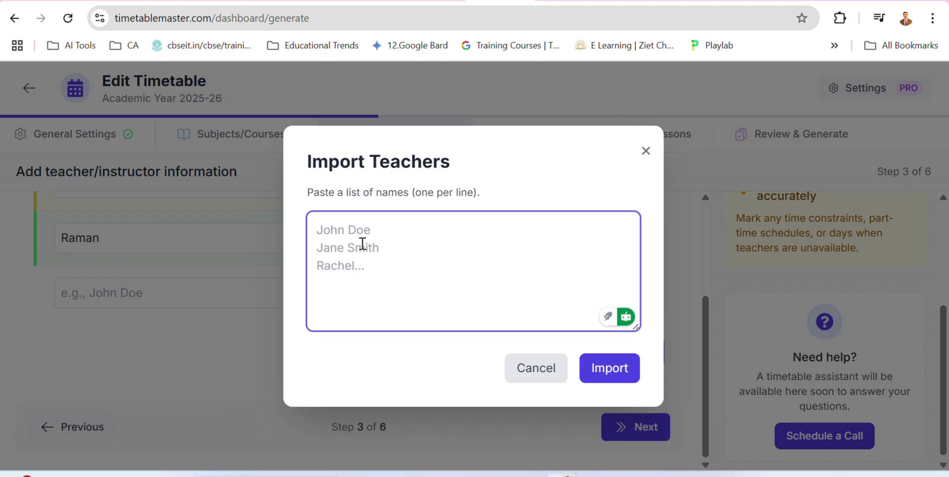
key("ctrl+v")
left_click(609, 370)
left_click(601, 297)
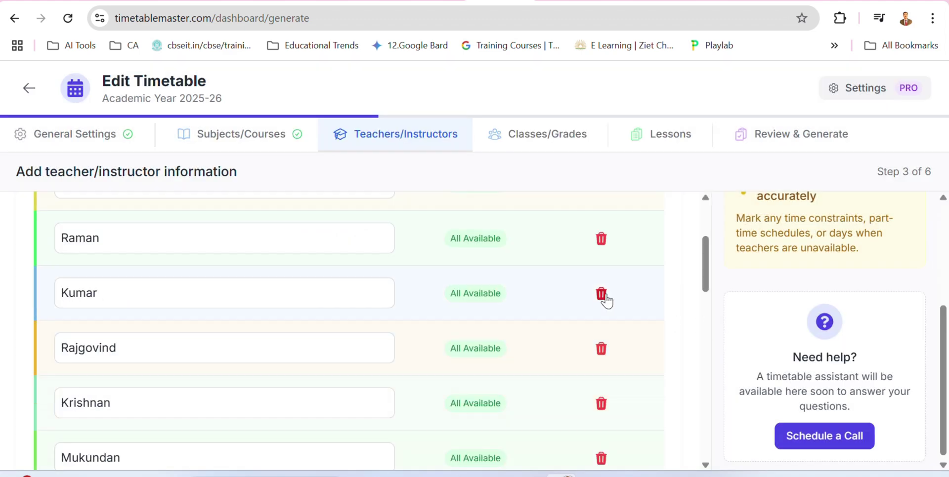
left_click(601, 240)
left_click_drag(710, 270, 714, 297)
left_click(474, 265)
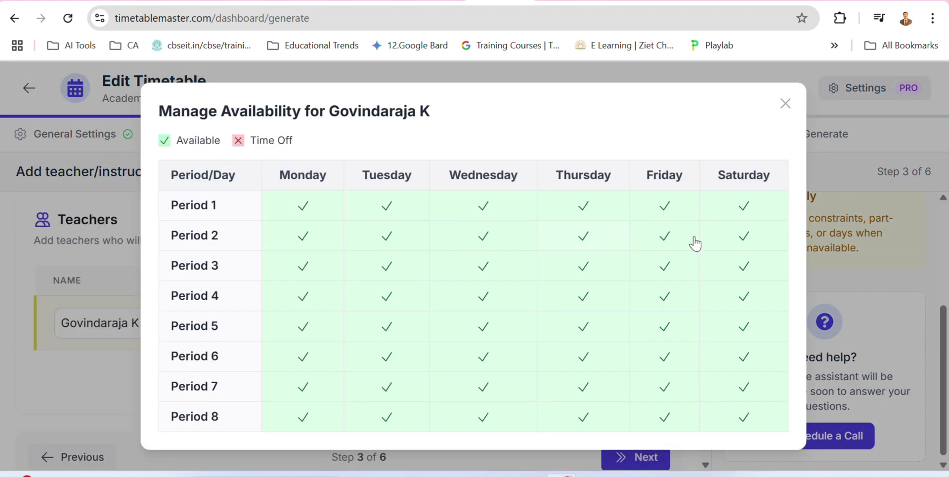
left_click(668, 269)
left_click(663, 271)
left_click(785, 103)
- Try time-off toggles in Raman's grid for Monday P5, Tuesday P1, Thursday P6, Saturday P8
left_click(410, 316)
left_click(487, 306)
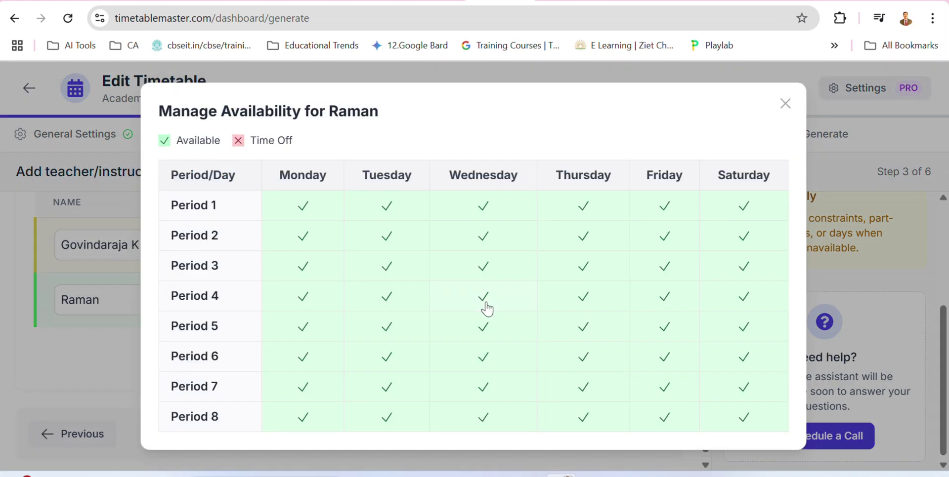
left_click(303, 328)
left_click(390, 209)
left_click(391, 209)
left_click(587, 365)
left_click(754, 425)
left_click(786, 103)
- Reopen Raman's grid and revert his time-off cells, leaving him fully available
left_click(410, 317)
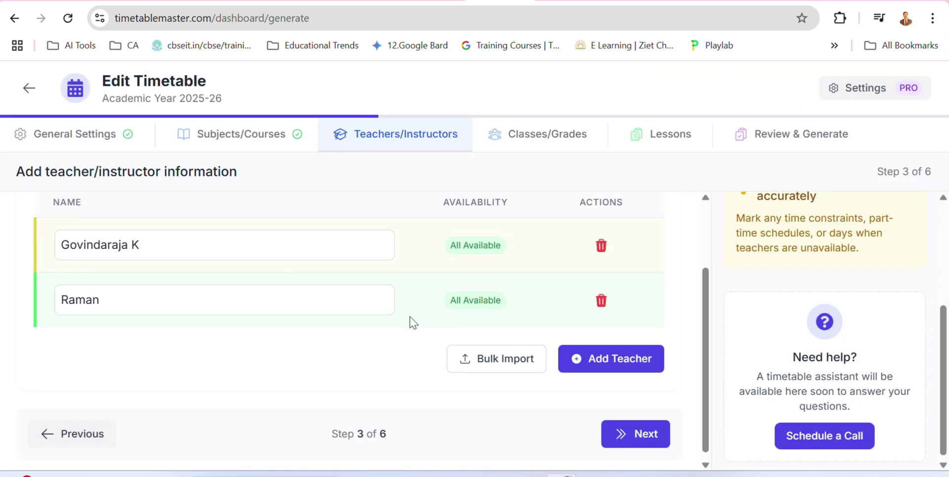
left_click(487, 308)
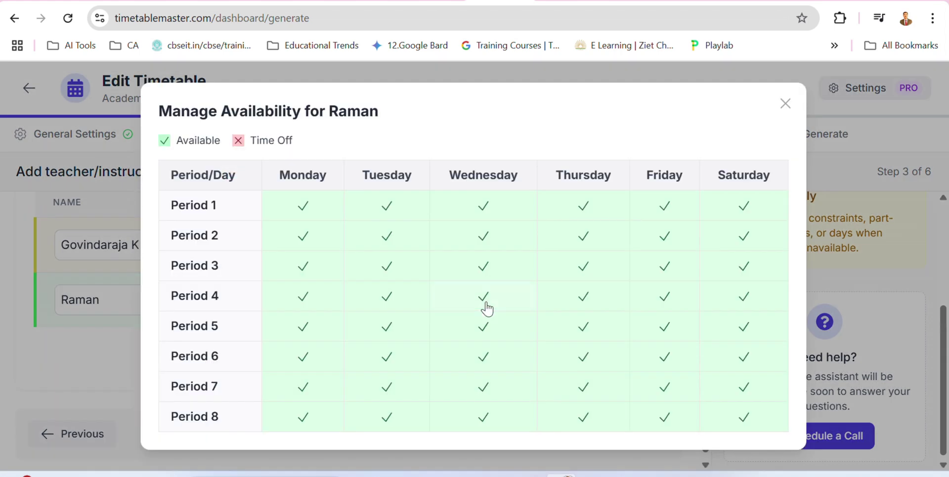
left_click(303, 334)
left_click(392, 211)
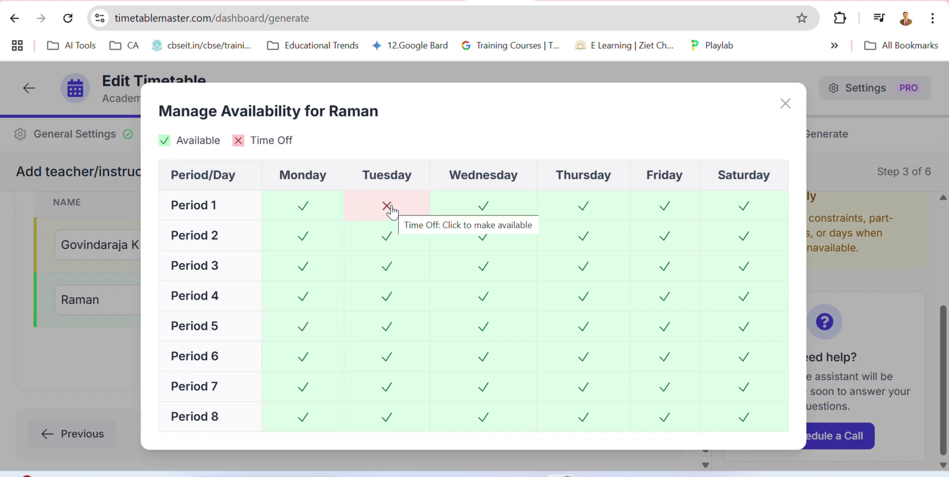
left_click(392, 212)
left_click(585, 362)
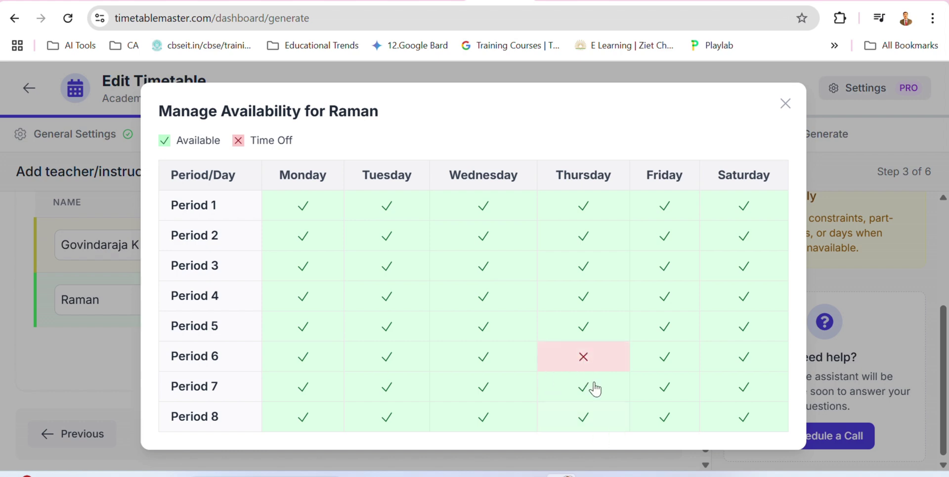
left_click(755, 427)
left_click(785, 104)
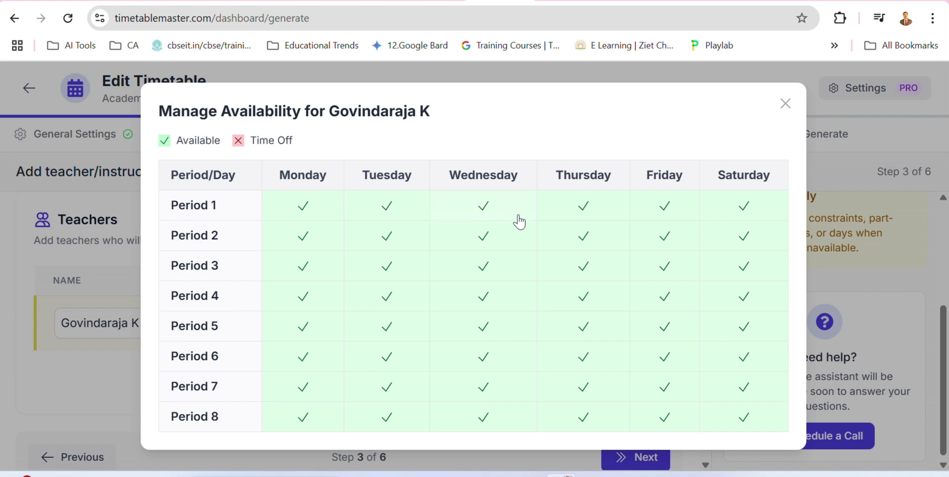
left_click(666, 267)
left_click(666, 268)
left_click(786, 104)
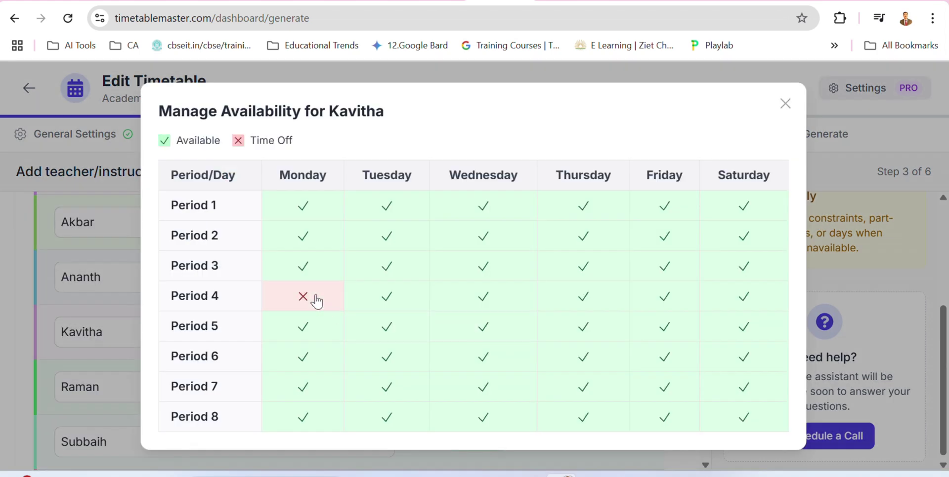
left_click(389, 307)
left_click(502, 303)
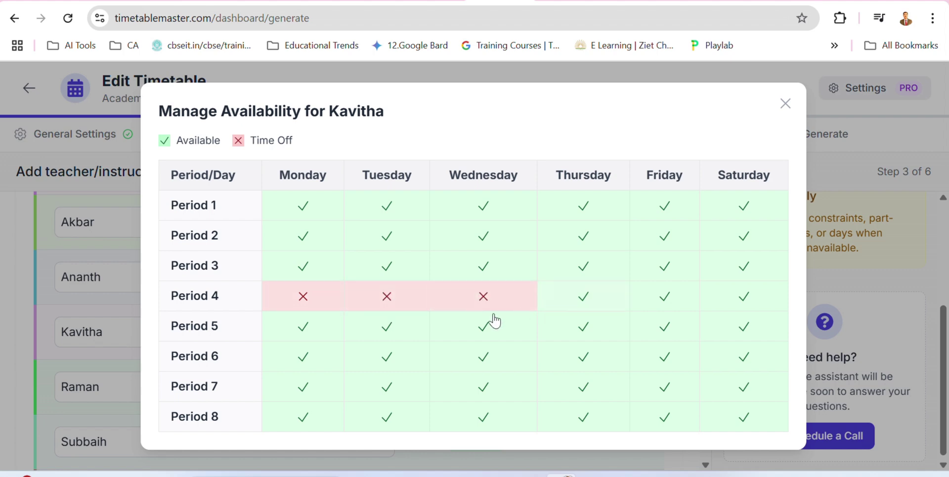
left_click(495, 303)
left_click(398, 306)
left_click(308, 303)
- Mark Kavitha off for Saturday P1, Wednesday P1, Thursday P5 and Monday P8
left_click(745, 210)
left_click(483, 213)
left_click(604, 331)
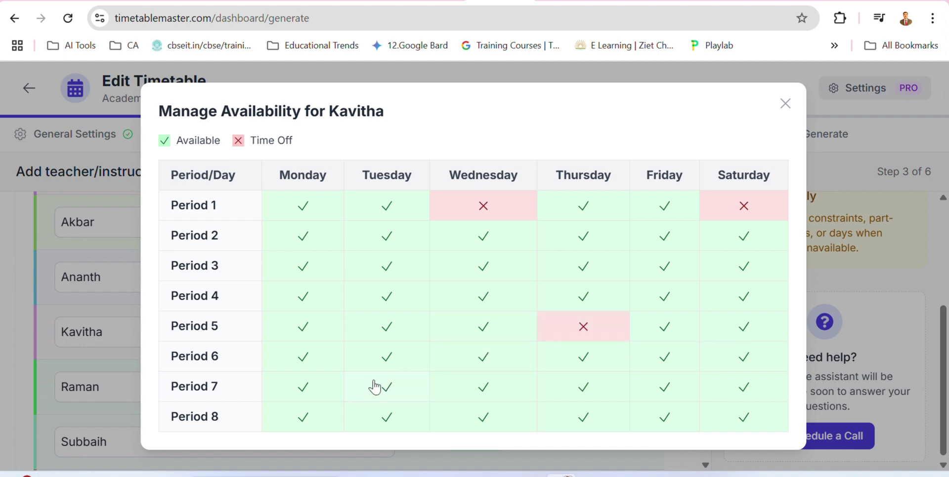
left_click(310, 415)
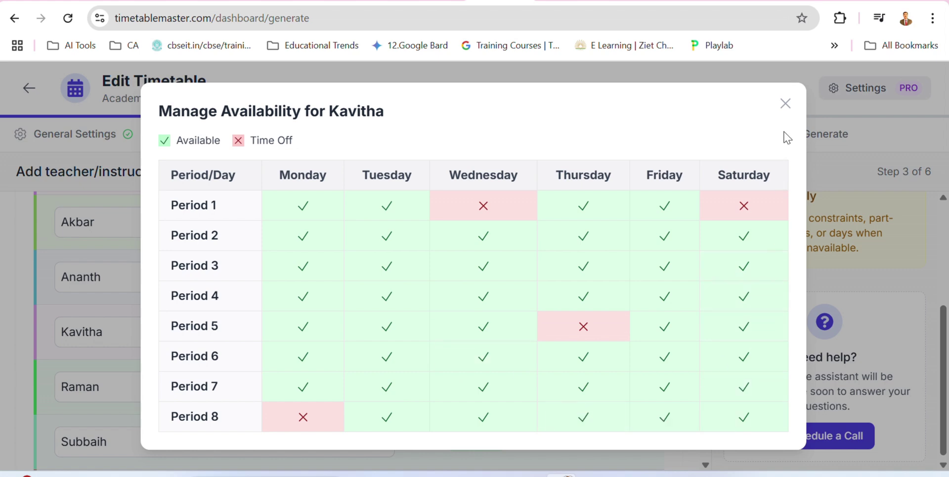
left_click(785, 104)
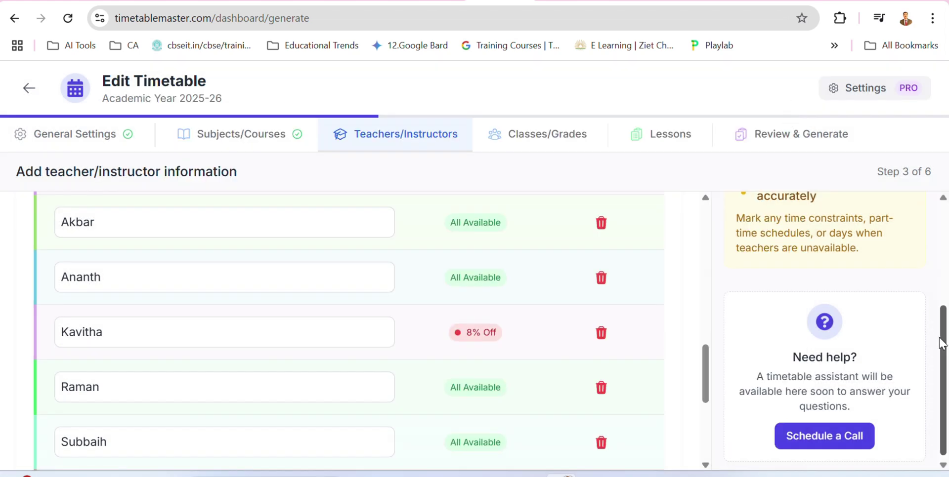
- Scroll past the teacher list and advance to Classes/Grades, step 4 of 6
mouse_move(942, 341)
left_mouse_down()
mouse_move(944, 254)
mouse_move(943, 320)
left_mouse_up()
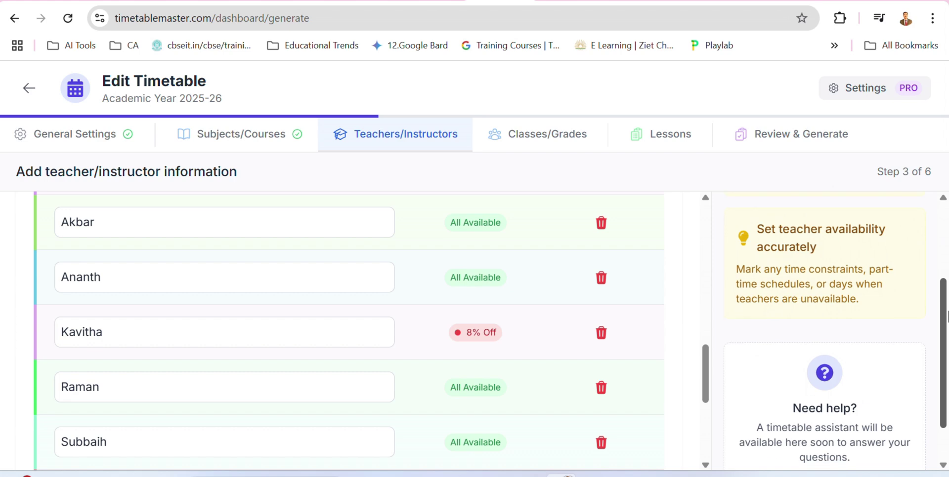
left_click_drag(707, 361, 707, 413)
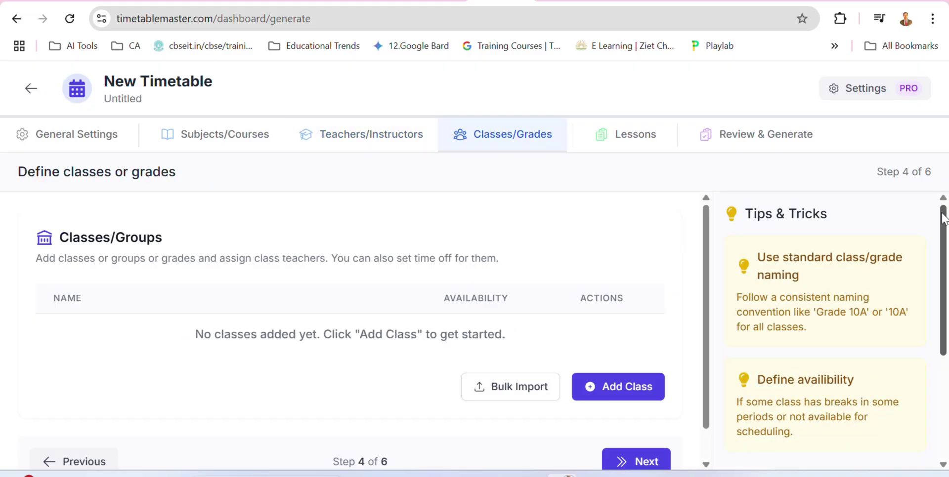
- Copy the class names VIIA–XIIB from column E of the Excel sheet for the class import
scroll(762, 222, "down", 1)
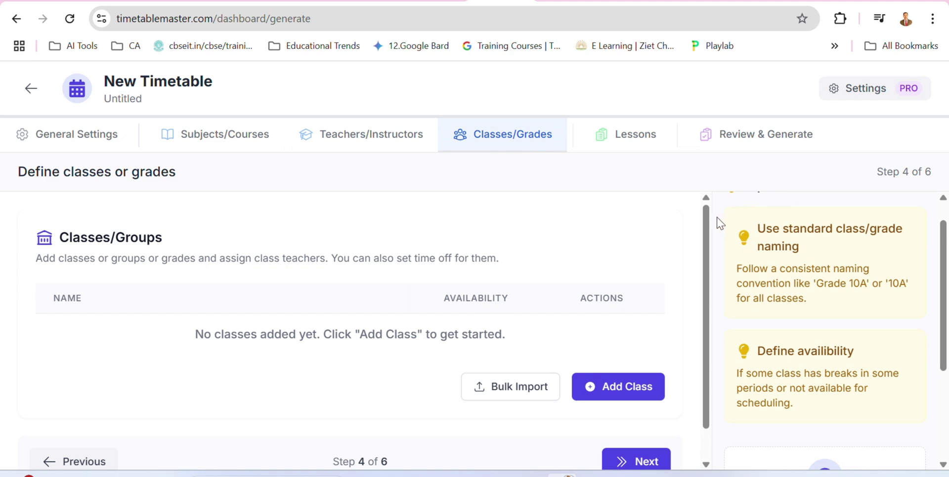
left_click_drag(708, 221, 707, 254)
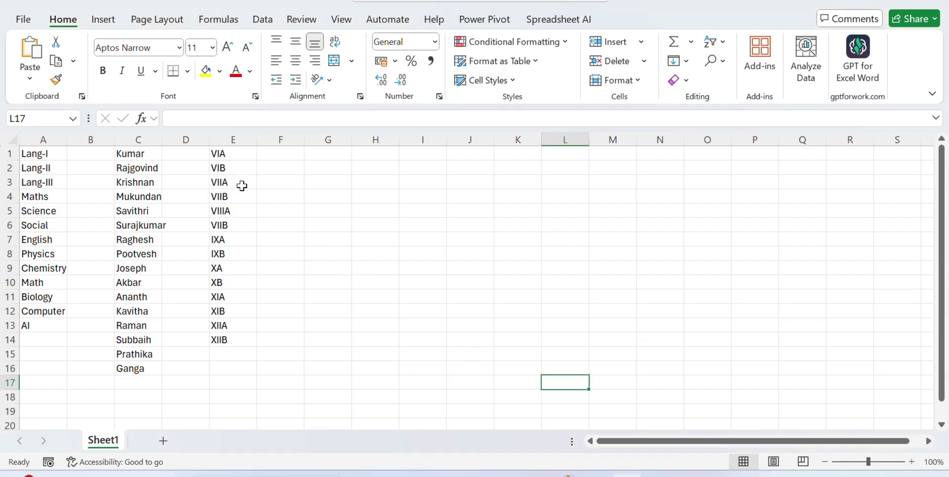
left_click(242, 191)
mouse_move(241, 182)
left_mouse_down()
mouse_move(244, 350)
mouse_move(243, 342)
left_mouse_up()
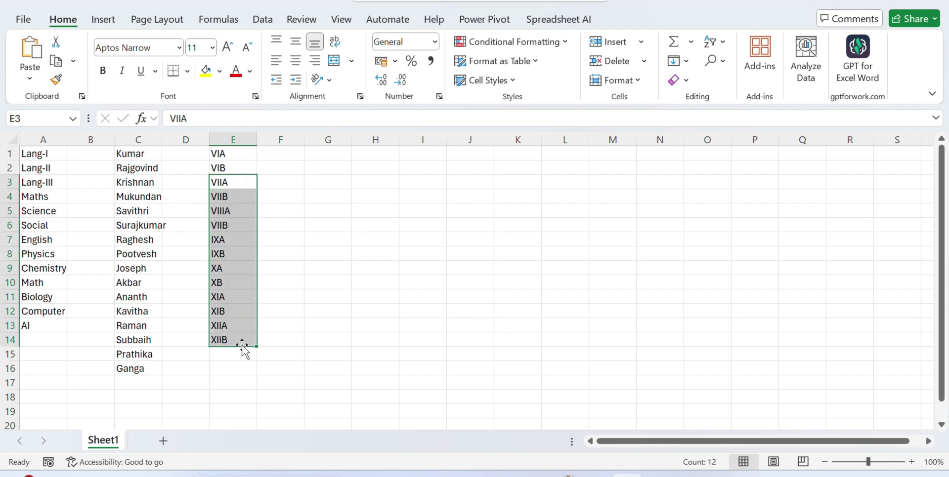
key("ctrl+c")
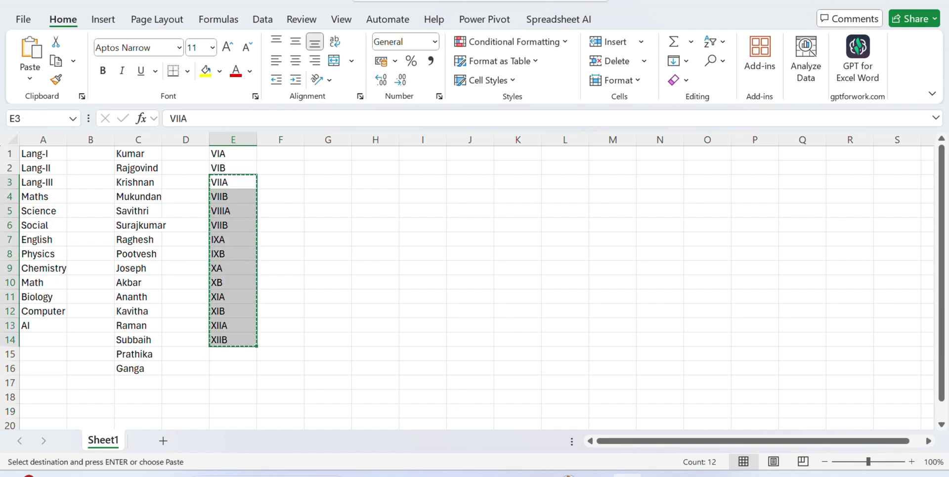
key("alt+Tab")
- Paste the VIIA–XIIB class names into the bulk import box, trim the trailing line, and import them
left_click(366, 235)
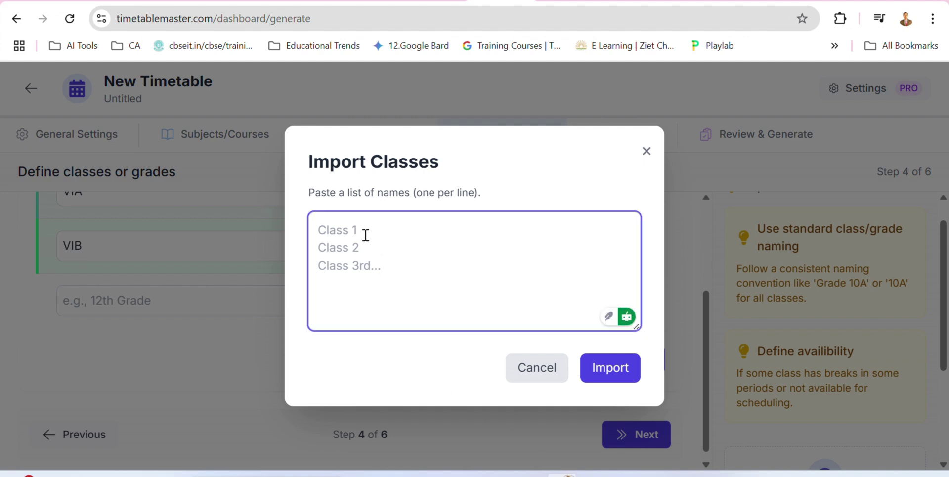
key("ctrl+v")
key("BackSpace")
left_click(618, 375)
scroll(714, 307, "down", 2)
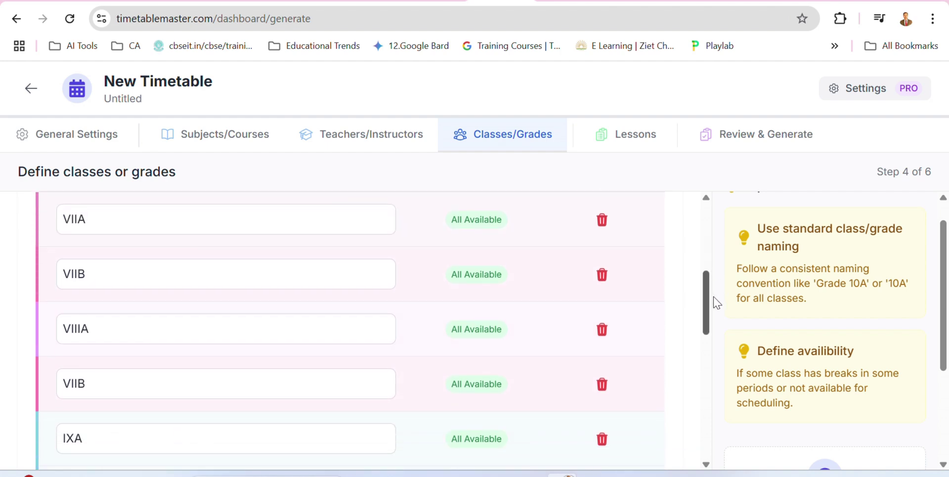
scroll(719, 314, "down", 2)
scroll(719, 319, "down", 1)
scroll(715, 332, "down", 1)
scroll(718, 345, "down", 1)
scroll(722, 355, "down", 1)
scroll(720, 368, "down", 2)
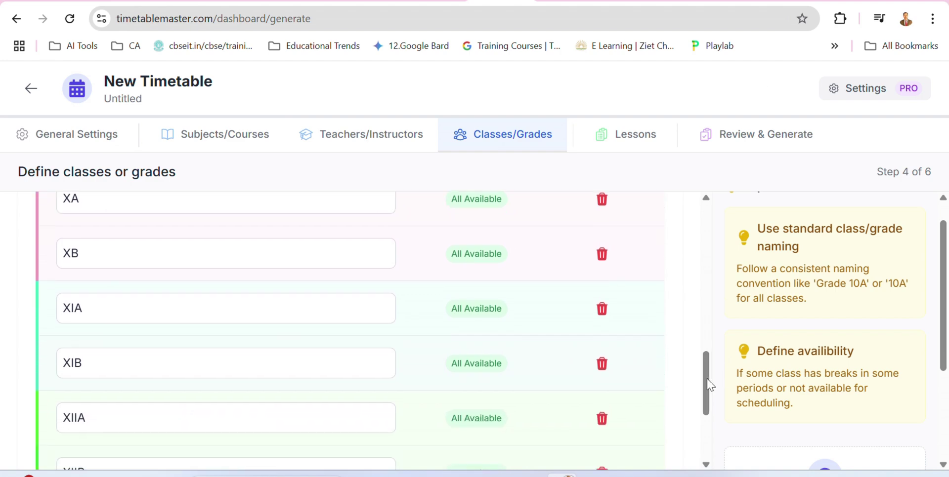
left_click(459, 420)
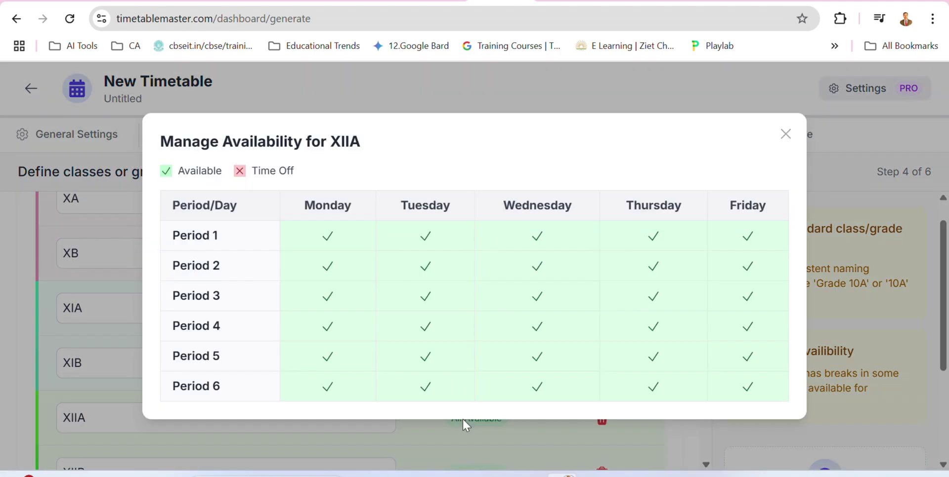
left_click(530, 352)
left_click(422, 337)
left_click(539, 356)
left_click(448, 329)
left_click(786, 139)
left_click_drag(707, 377, 707, 425)
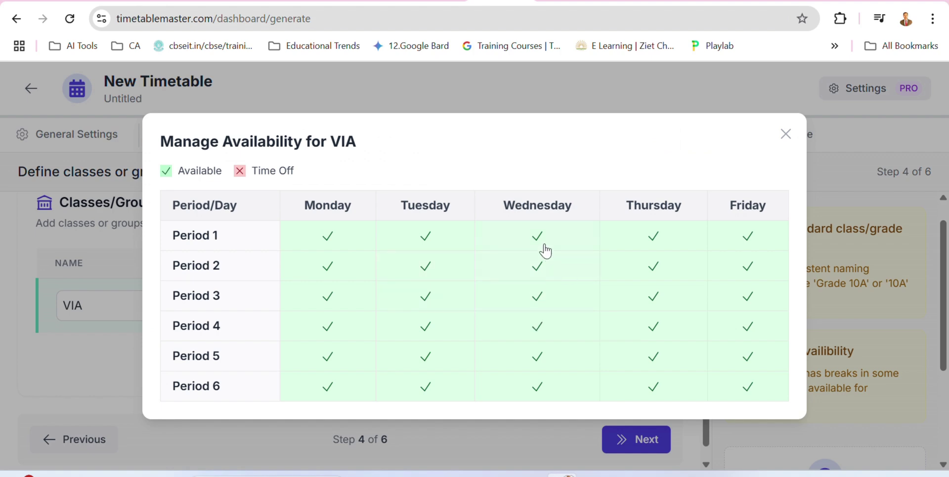
left_click(544, 245)
left_click(544, 244)
left_click(427, 301)
left_click(544, 335)
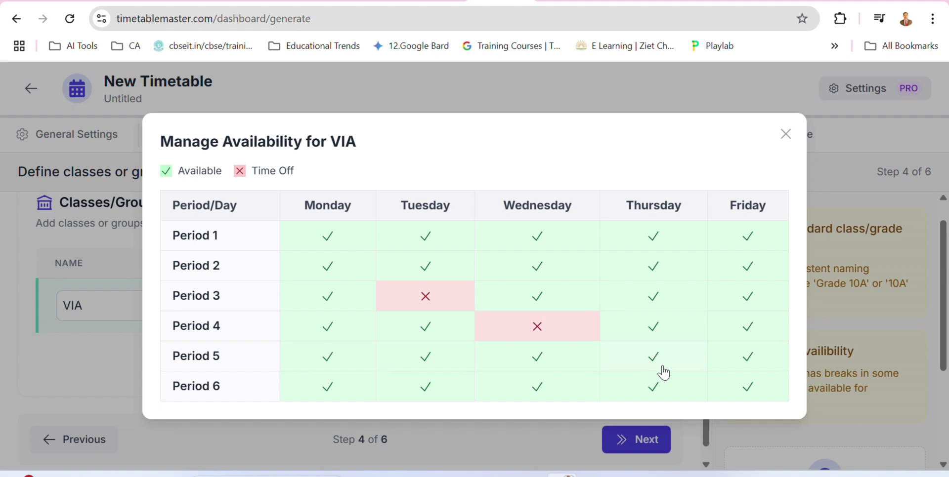
left_click(662, 368)
left_click(664, 373)
left_click(535, 330)
left_click(421, 298)
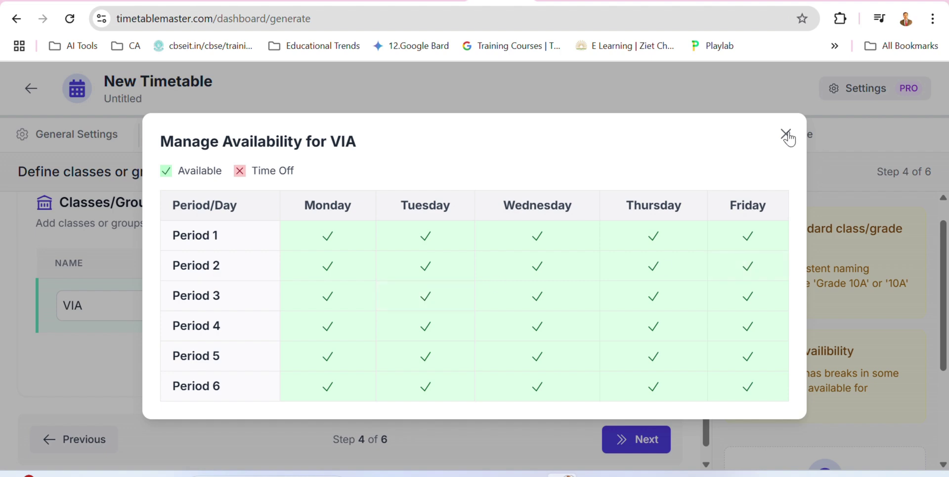
left_click(786, 134)
- Mark class VIB unavailable for Tuesday Period 5
left_click(628, 356)
type("VIB")
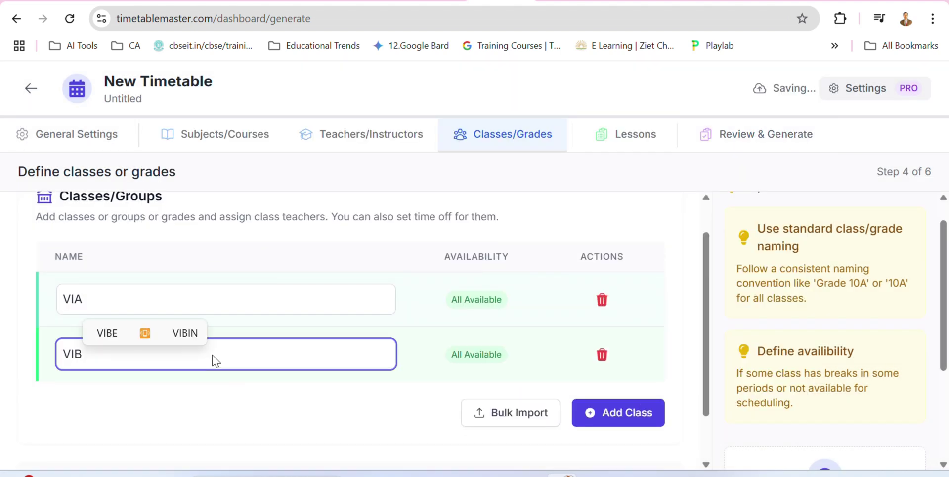
left_click(482, 363)
left_click(423, 367)
left_click(786, 134)
- Add a blank class row and advance to the Lessons step
left_click(652, 416)
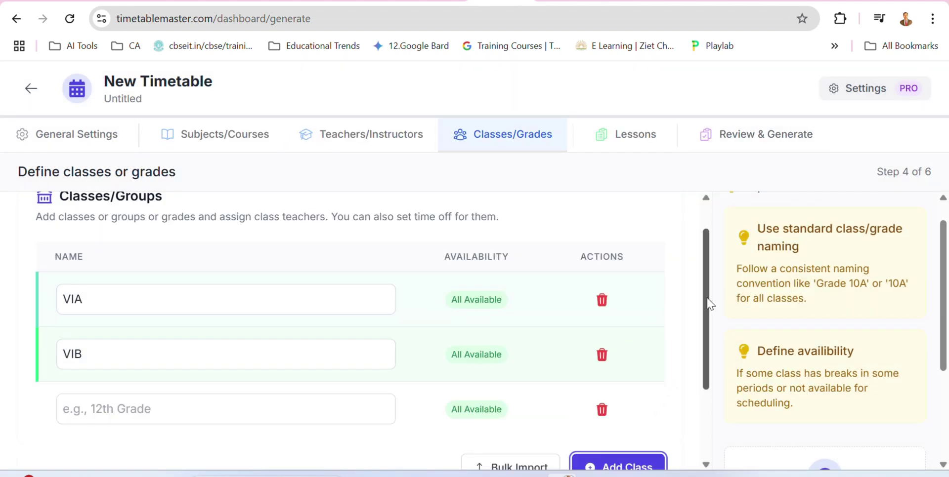
left_click_drag(708, 302, 712, 356)
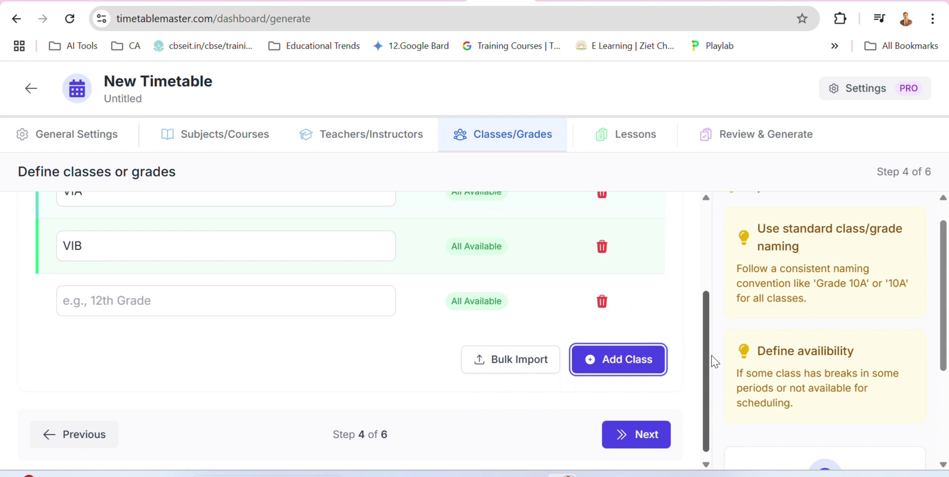
left_click(642, 433)
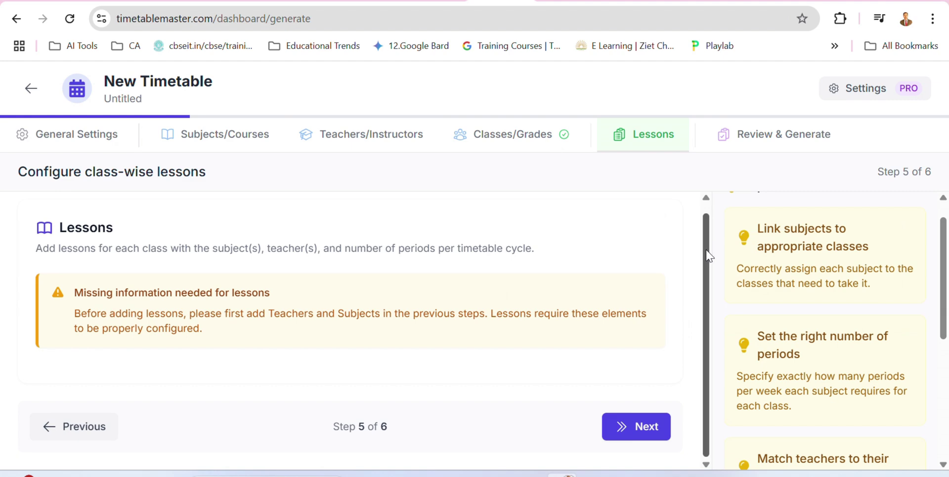
left_click_drag(709, 254, 706, 223)
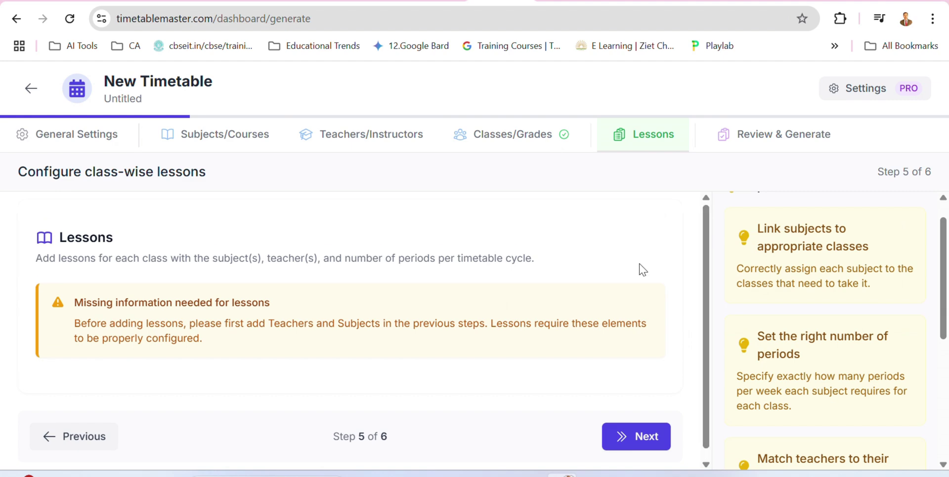
left_click(513, 134)
left_click(212, 354)
type("VIB")
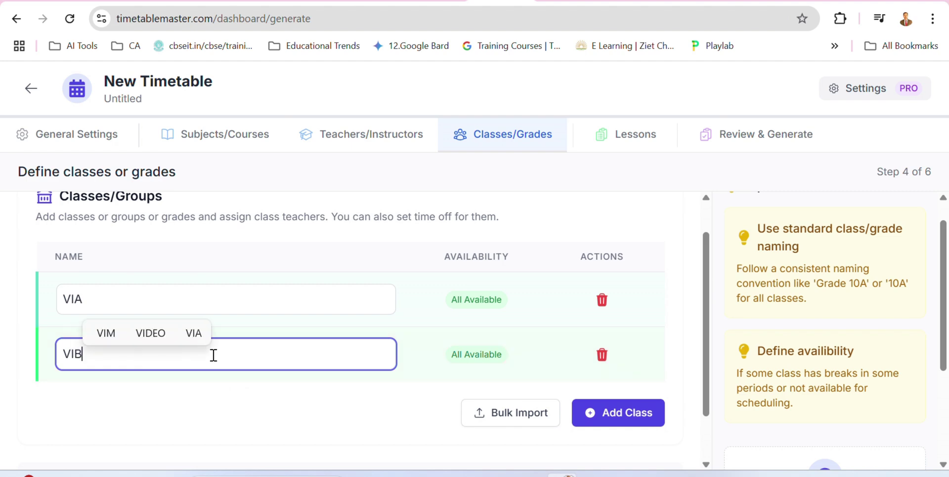
left_click(611, 365)
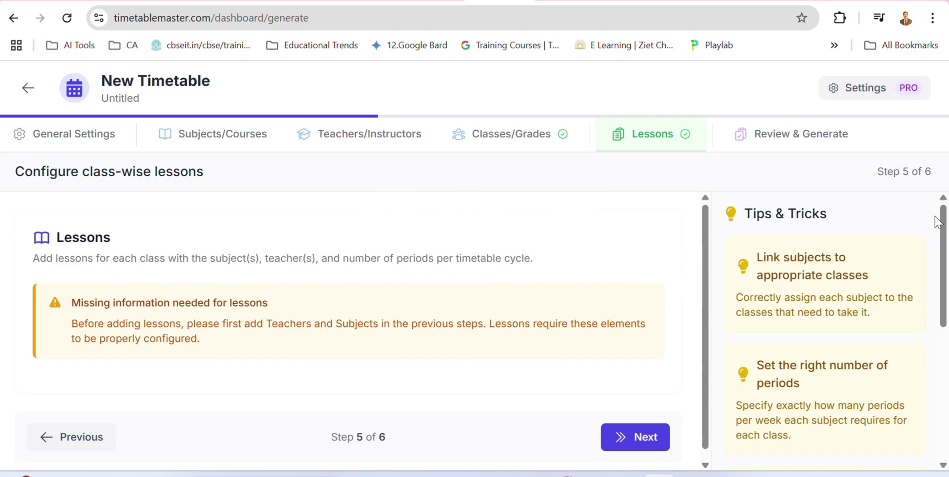
left_click(377, 141)
scroll(706, 248, "down", 1)
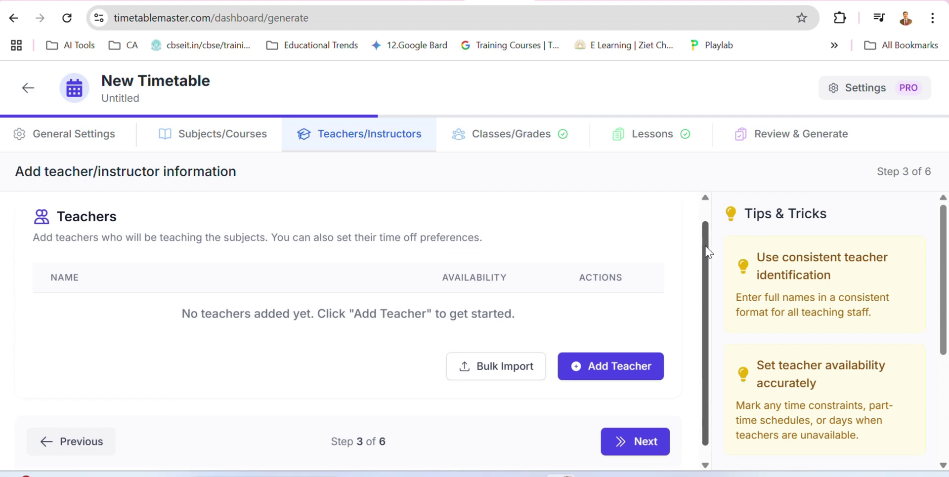
left_click(645, 427)
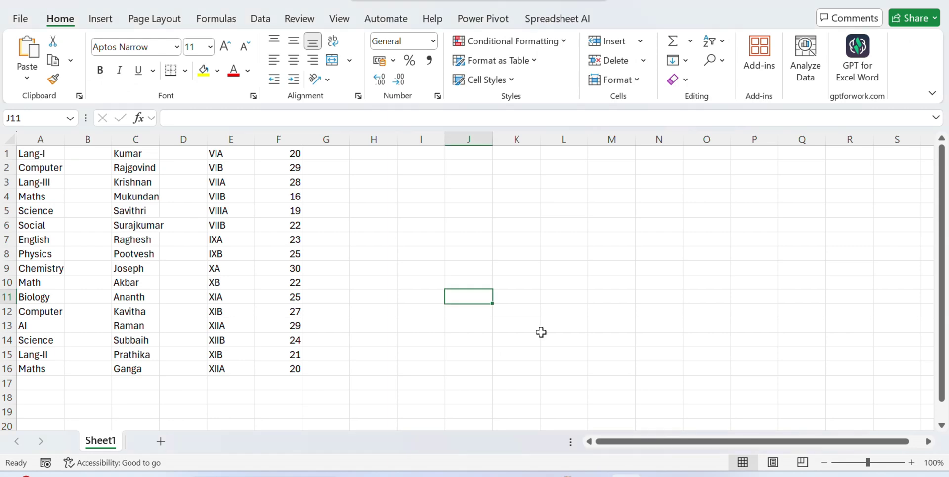
- Copy the Excel table A1:F16 of subjects, teachers, classes and period counts
left_click(566, 271)
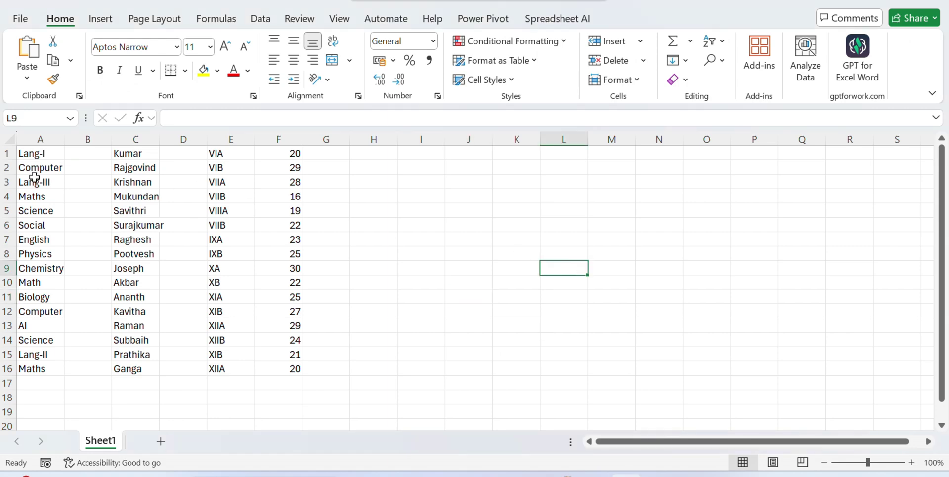
mouse_move(21, 152)
left_mouse_down()
mouse_move(316, 300)
mouse_move(297, 368)
mouse_move(303, 377)
left_mouse_up()
left_click(339, 208)
left_click(287, 153)
left_click(281, 182)
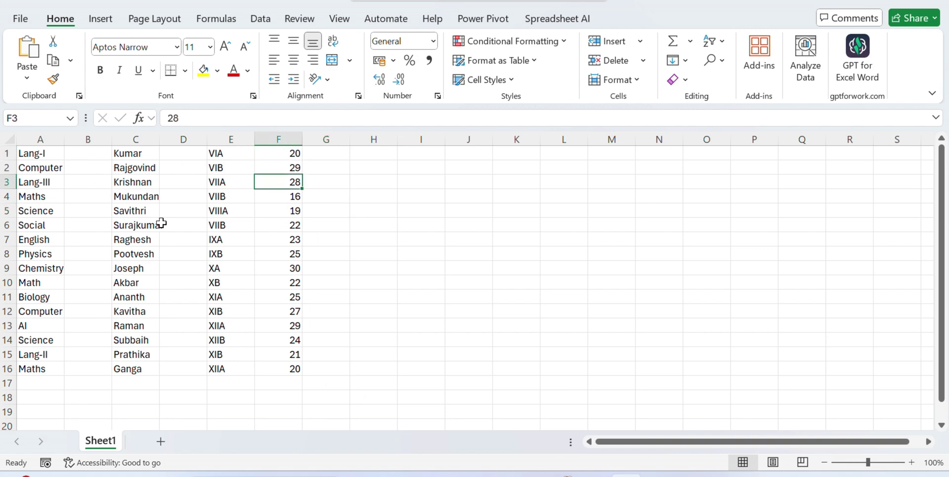
mouse_move(27, 157)
left_mouse_down()
mouse_move(258, 315)
mouse_move(287, 368)
left_mouse_up()
key("ctrl+c")
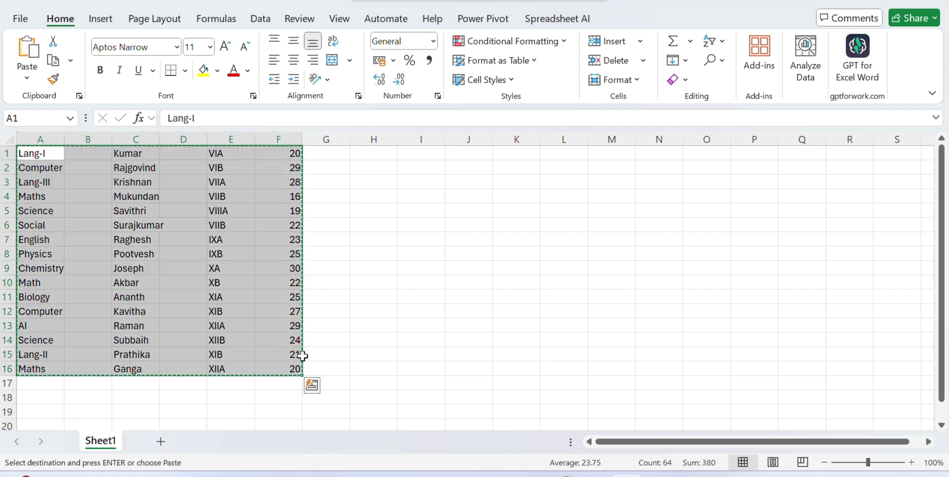
left_click(594, 474)
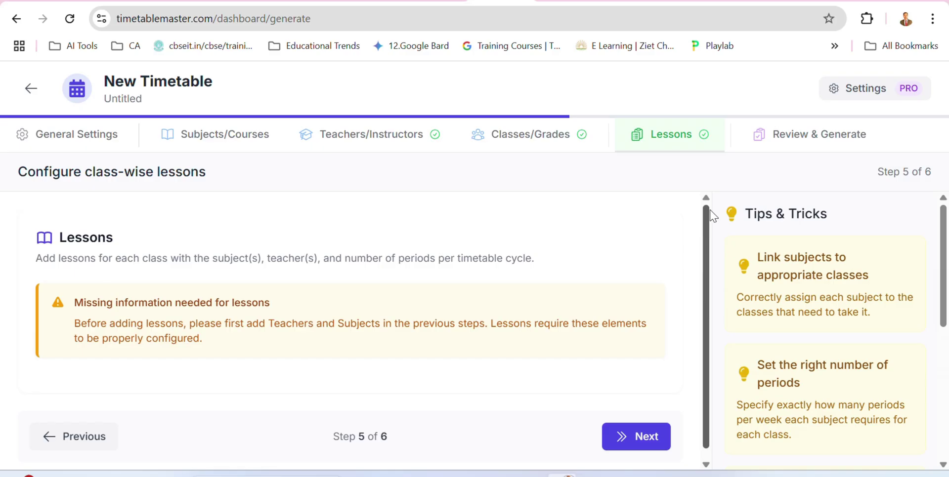
- Go from Lessons to Review & Generate and generate the timetable for the 15 classes
scroll(712, 232, "down", 1)
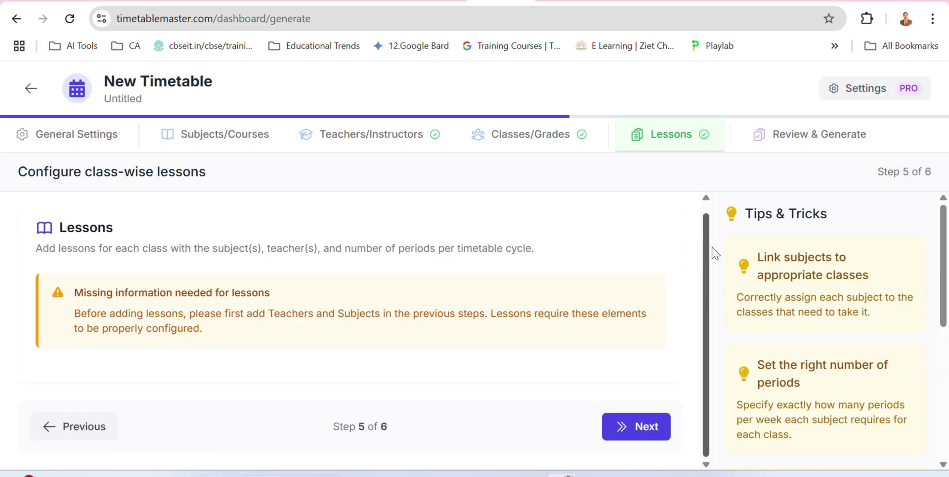
left_click(634, 432)
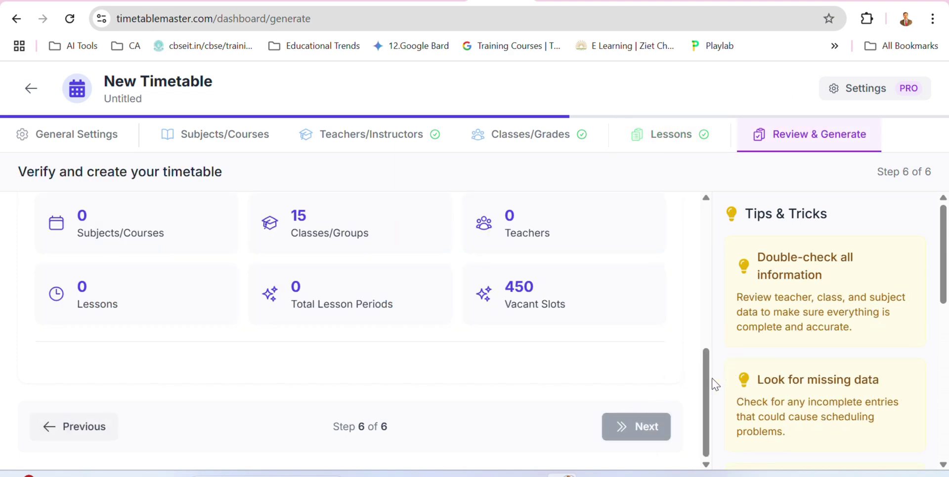
left_click_drag(707, 385, 709, 220)
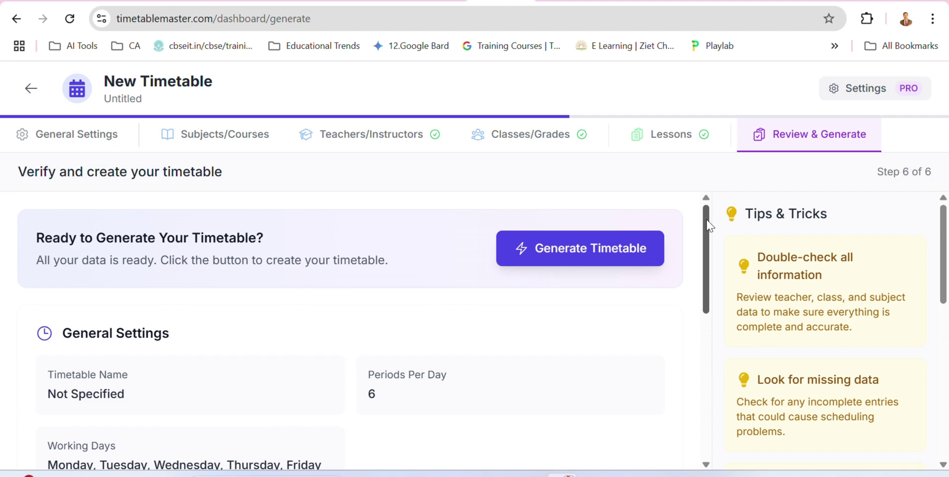
mouse_move(710, 232)
left_mouse_down()
mouse_move(703, 368)
mouse_move(694, 216)
left_mouse_up()
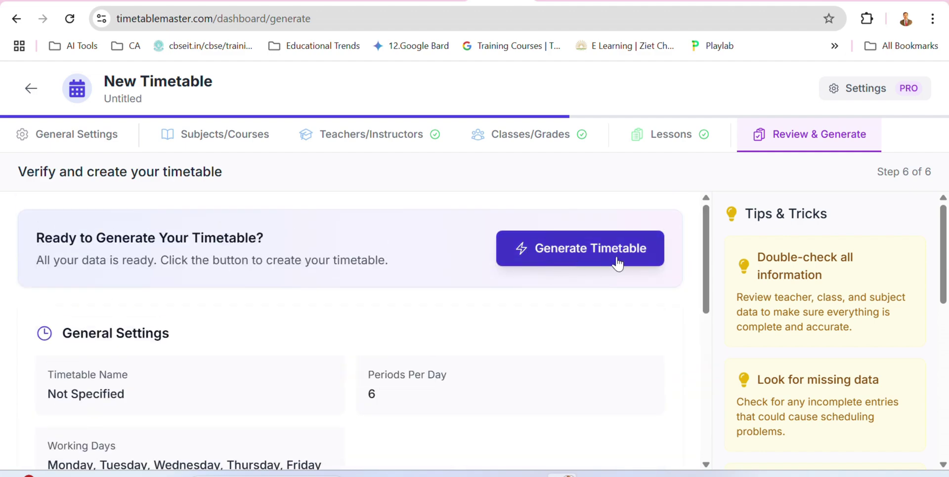
left_click(600, 260)
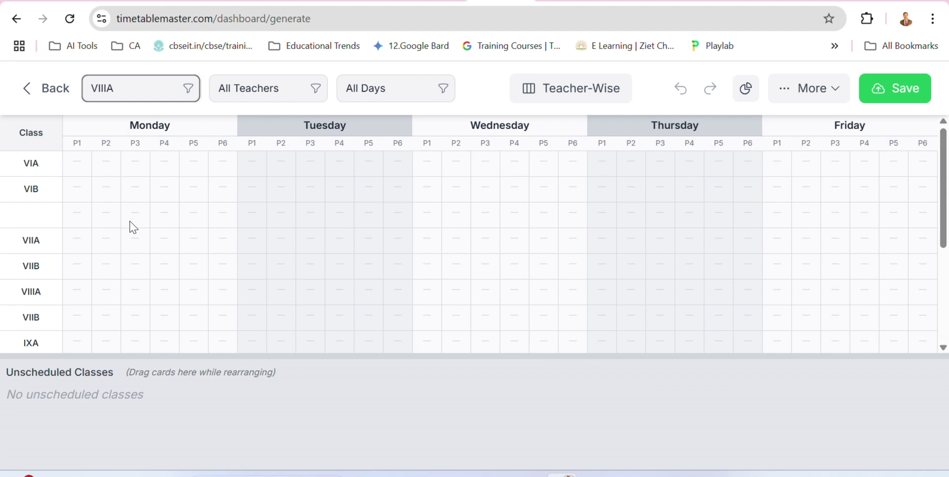
- Filter the generated timetable grid to Monday only
left_click(302, 88)
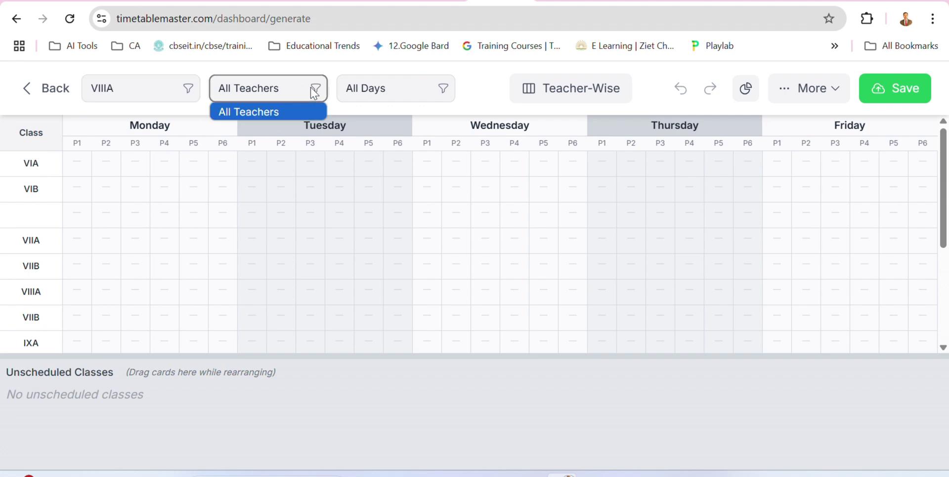
left_click(311, 87)
left_click(393, 89)
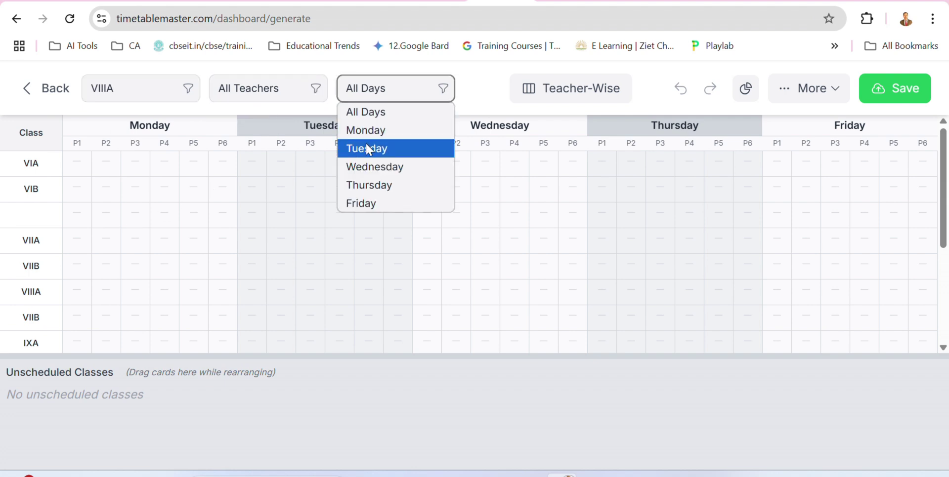
left_click(366, 130)
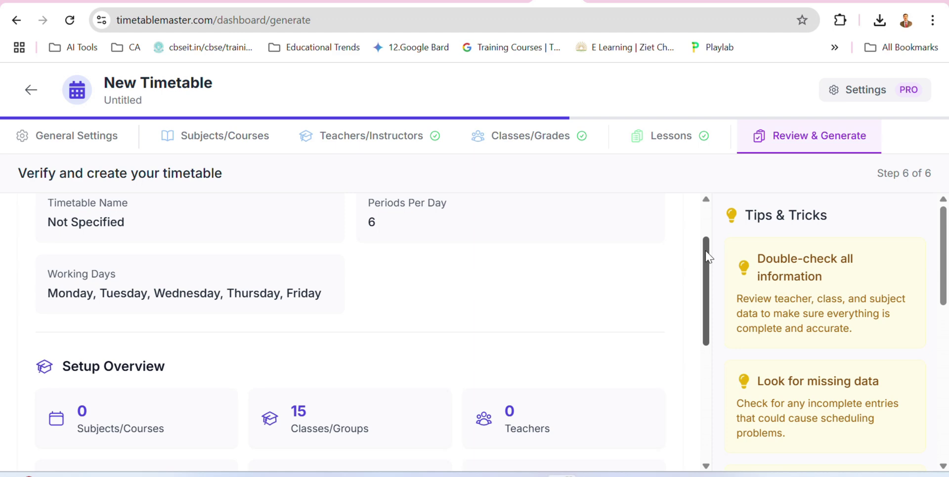
- Regenerate the timetable and view the insights, which show 0 scheduled lessons per day
left_click_drag(707, 248, 696, 346)
scroll(694, 356, "down", 2)
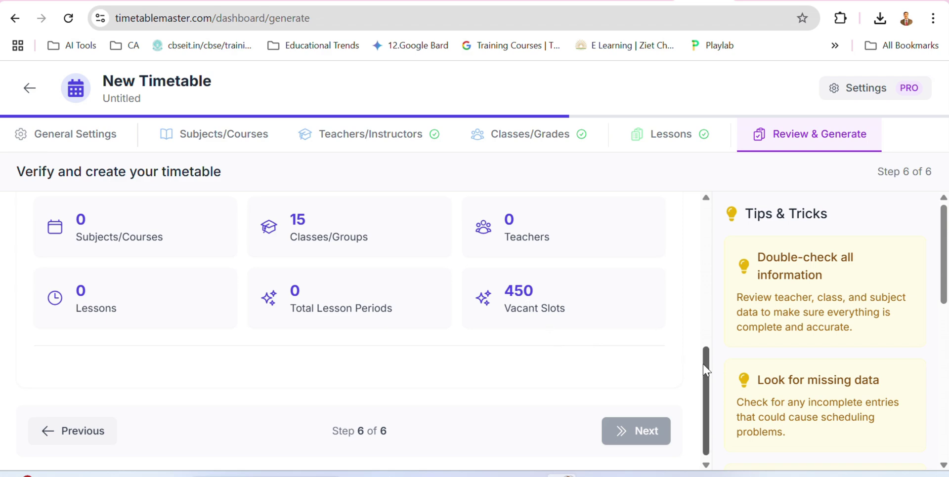
mouse_move(706, 370)
left_mouse_down()
mouse_move(708, 411)
mouse_move(719, 231)
left_mouse_up()
left_click(587, 253)
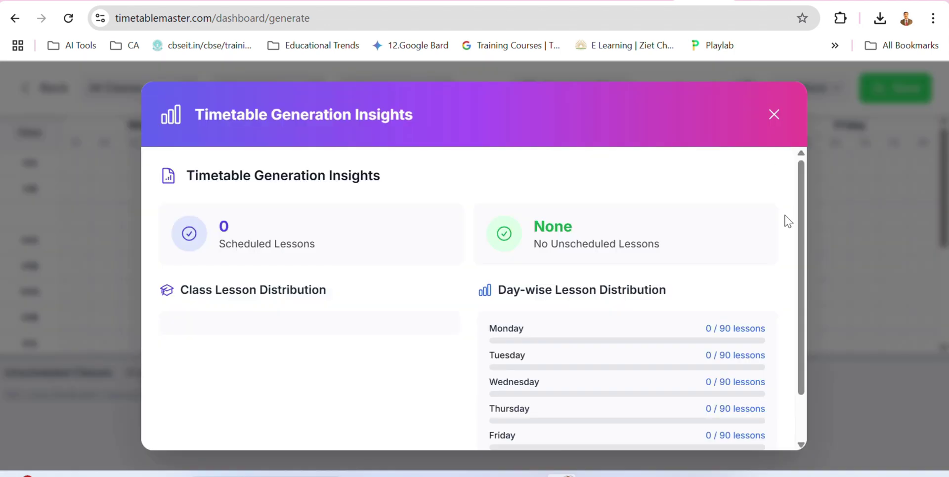
mouse_move(801, 205)
left_mouse_down()
mouse_move(811, 284)
mouse_move(818, 177)
left_mouse_up()
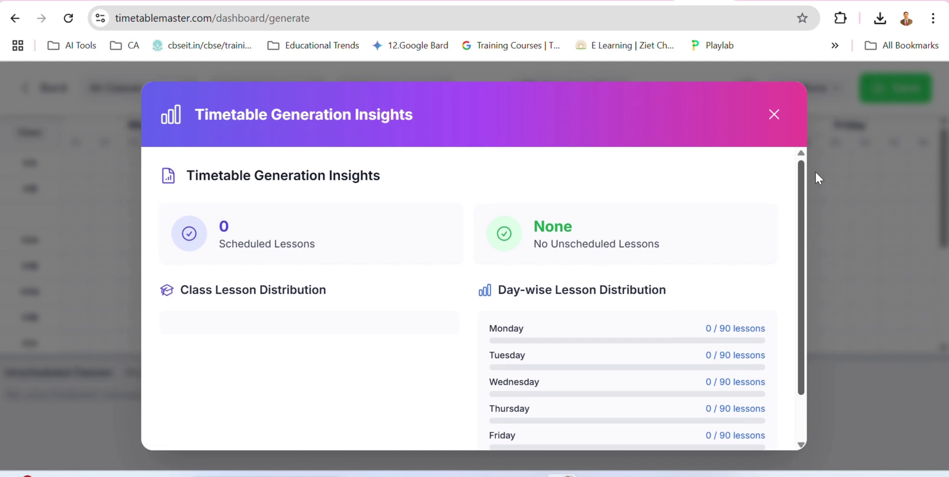
- Dismiss the generation insights and filter the grid to class XA
left_click(775, 115)
left_click(109, 96)
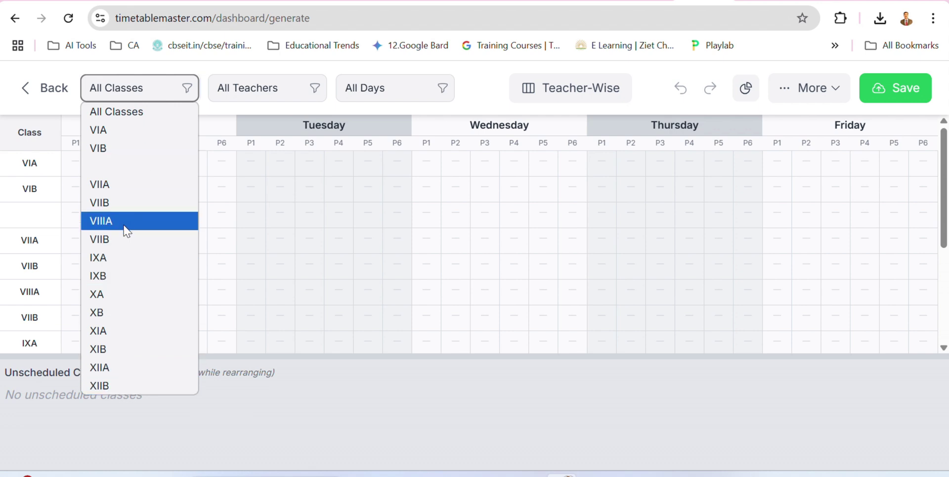
left_click(113, 295)
- Download and open the Class-wise (Combined) and Teacher-wise (Individual Pages) PDFs
left_click(805, 89)
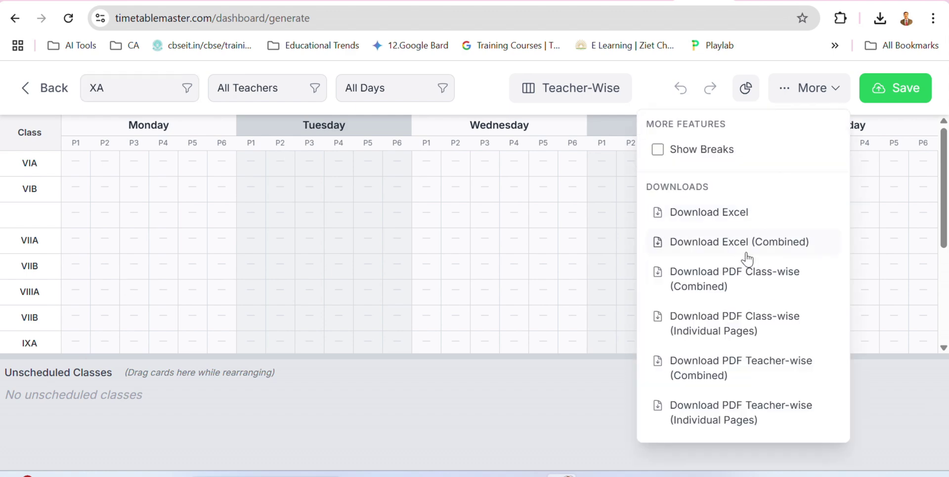
left_click(748, 281)
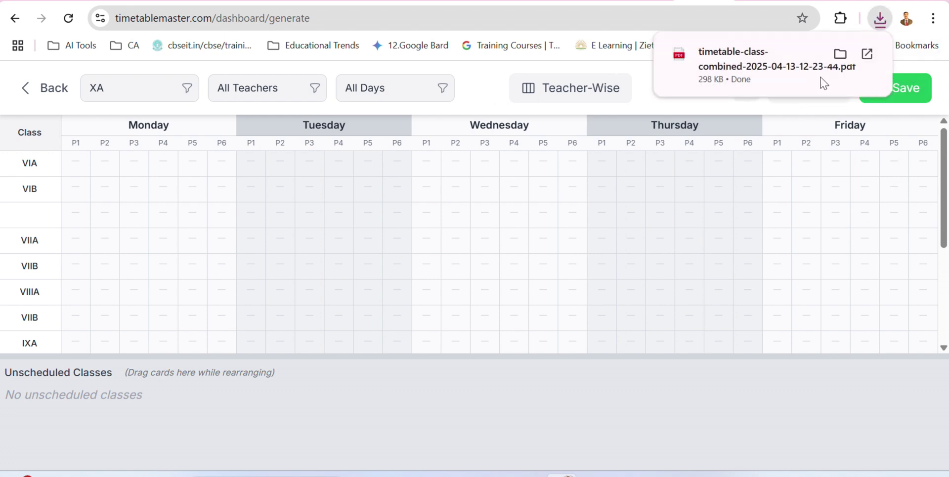
left_click(801, 79)
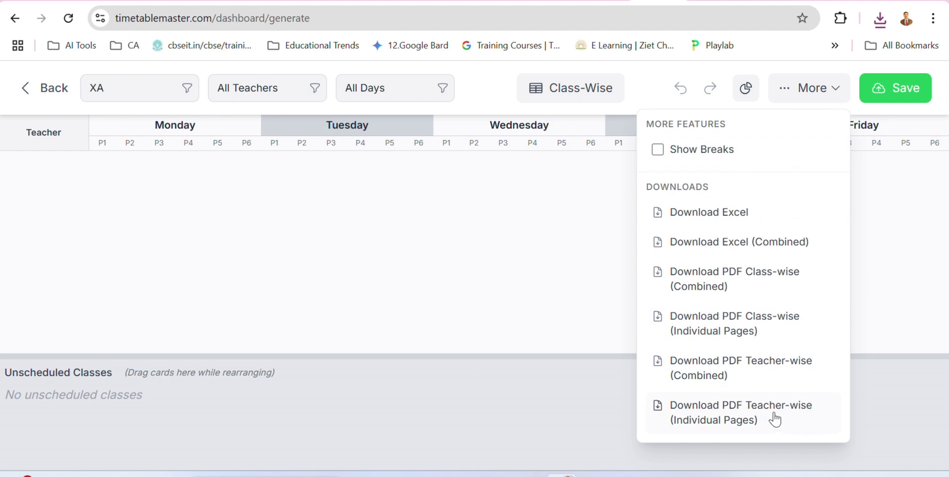
left_click(775, 420)
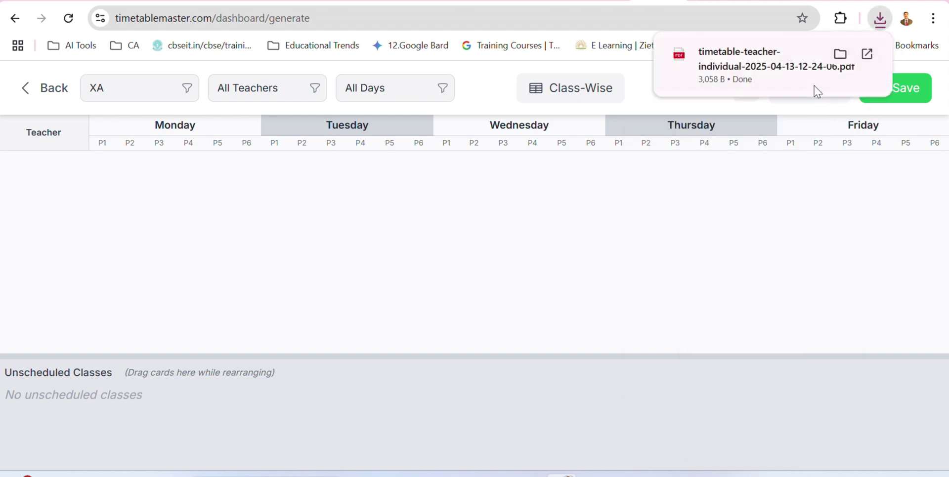
left_click(774, 70)
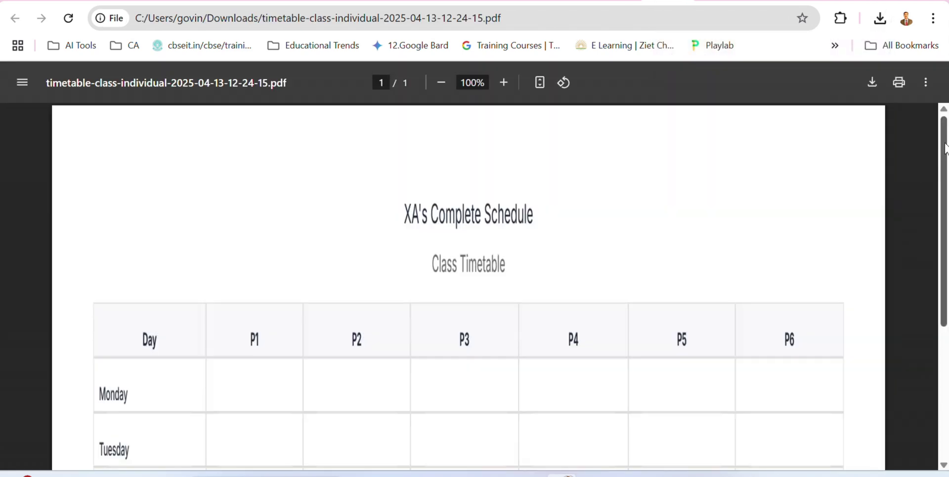
- Scroll through XA's downloaded timetable PDF to review its empty periods
left_click_drag(945, 148, 945, 265)
scroll(468, 287, "down", 1)
scroll(468, 286, "up", 3)
scroll(468, 287, "up", 2)
scroll(469, 286, "up", 2)
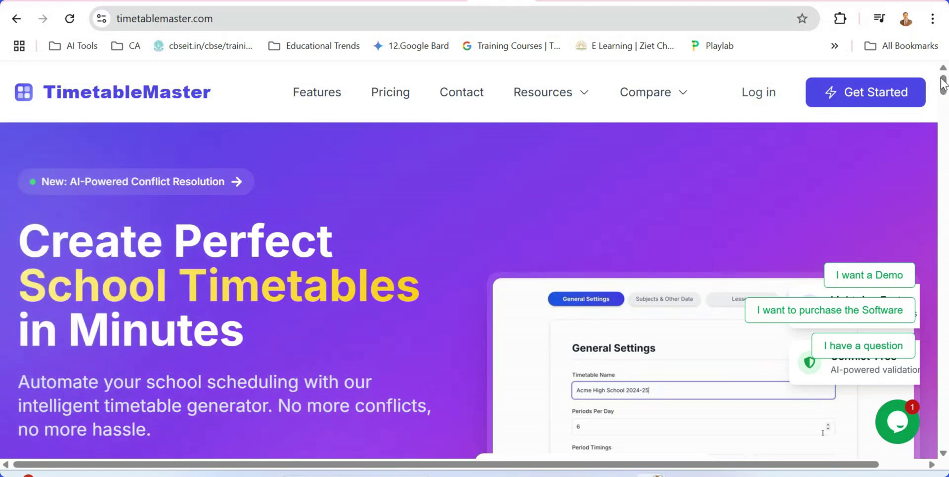
left_click_drag(945, 88, 945, 92)
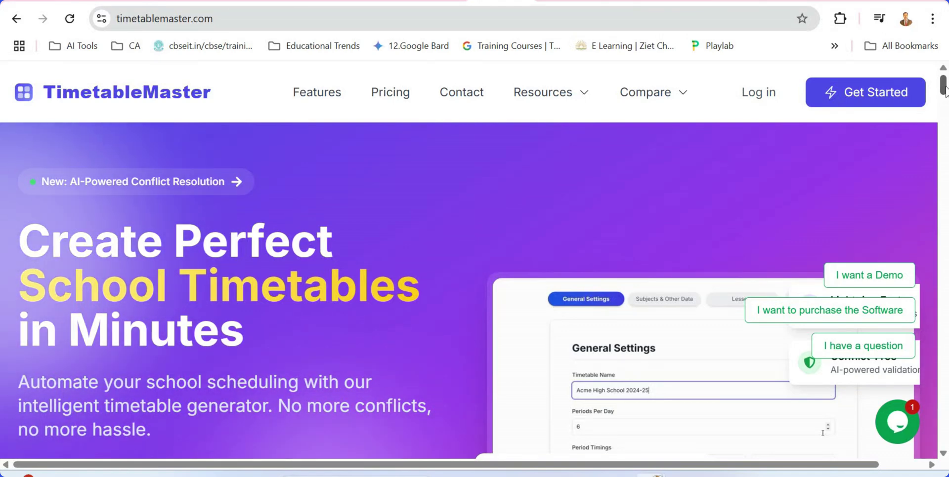
left_click_drag(945, 91, 944, 104)
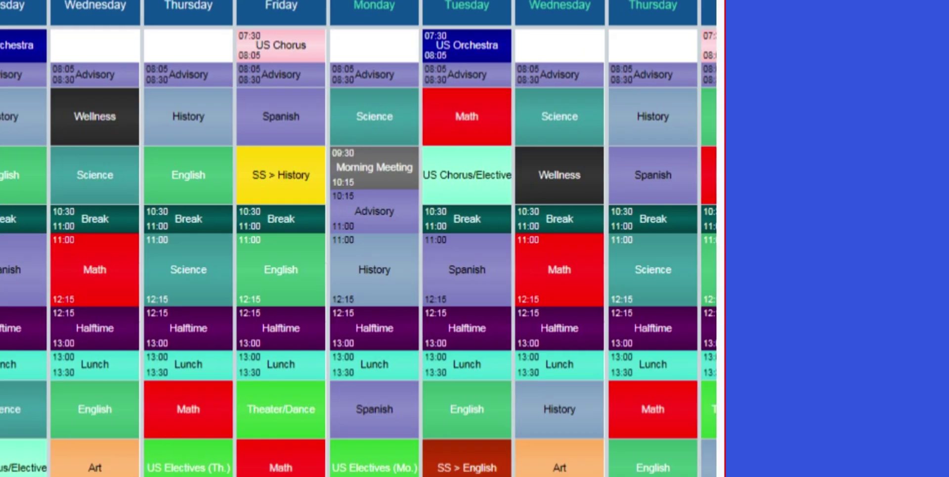